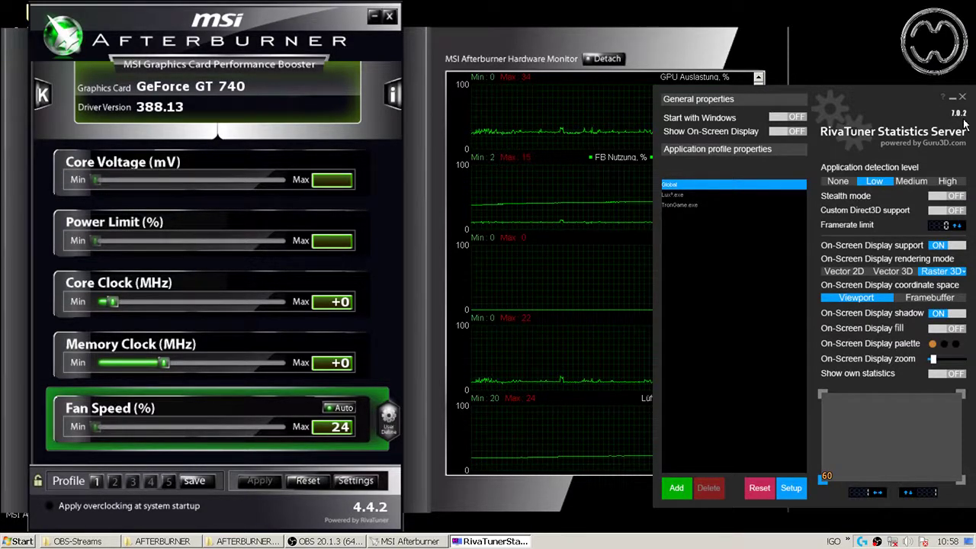
# - Open the MSI Afterburner properties and display the video recording (Videoaufnahme) settings
pyautogui.click(252, 23)
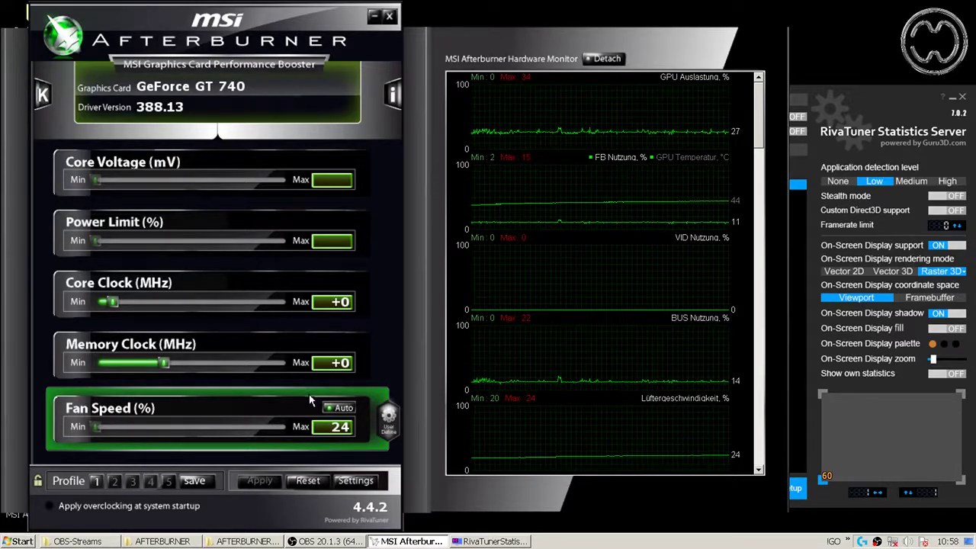
pyautogui.click(357, 482)
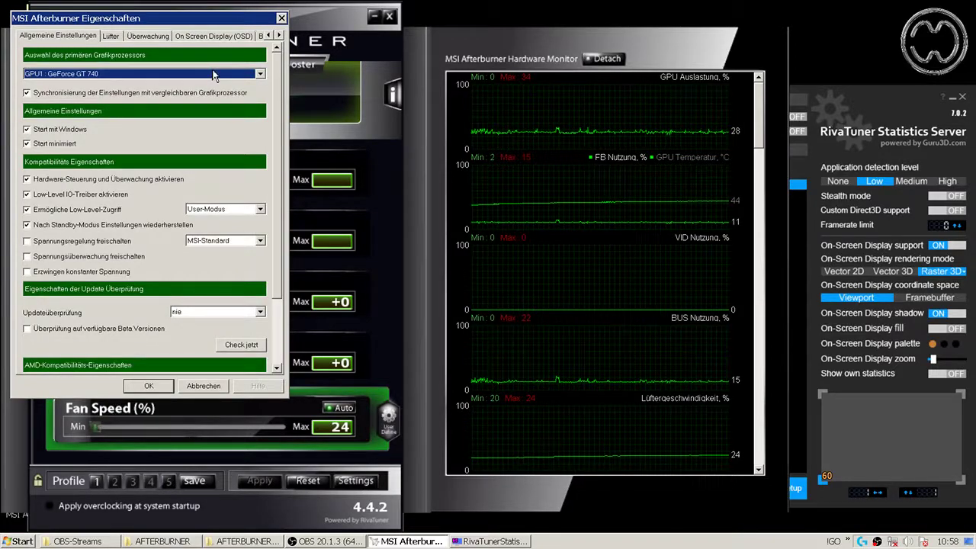
pyautogui.moveTo(206, 21); pyautogui.dragTo(570, 76)
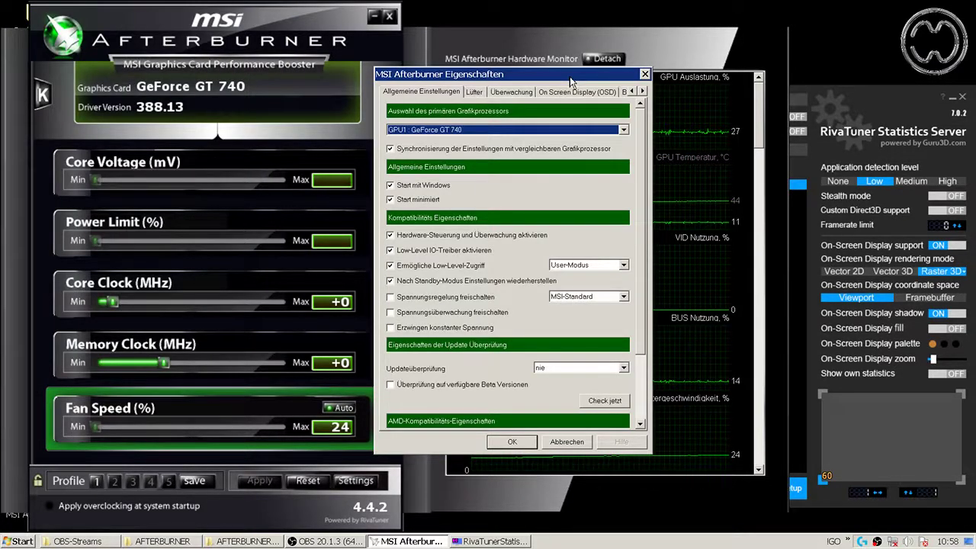
pyautogui.click(643, 92)
pyautogui.click(643, 92)
pyautogui.click(643, 91)
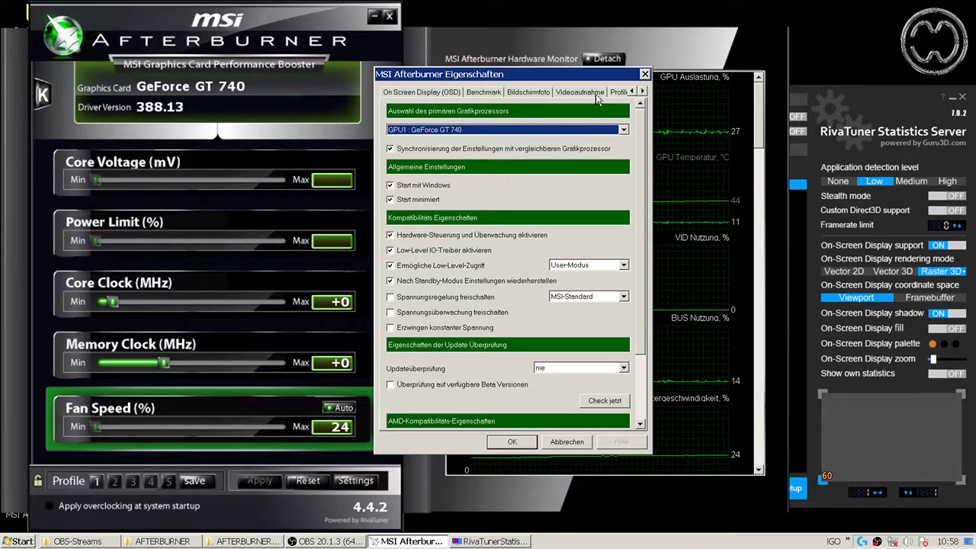
pyautogui.click(593, 93)
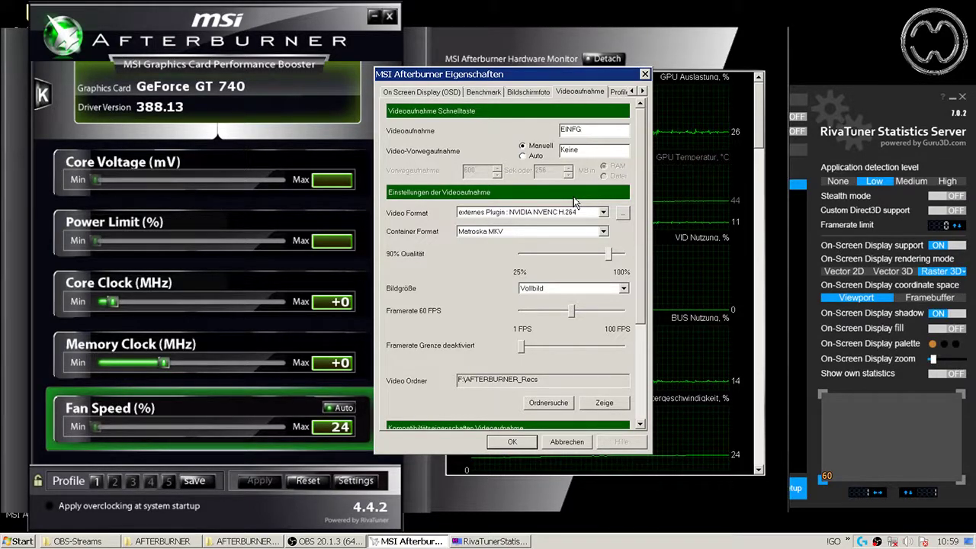
# - Set the video format to MJPG Kompression and the container format to Audio Video Interleave AVI
pyautogui.click(603, 212)
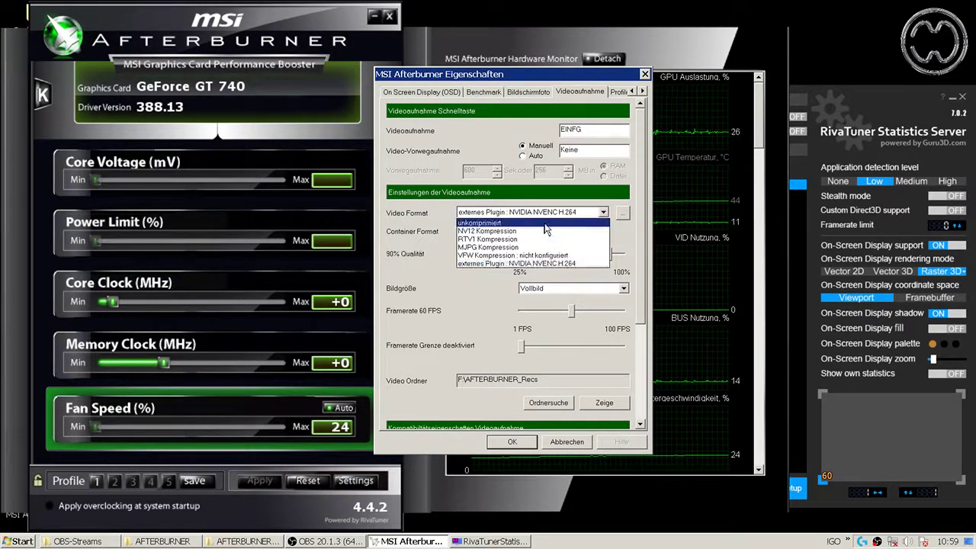
pyautogui.click(538, 249)
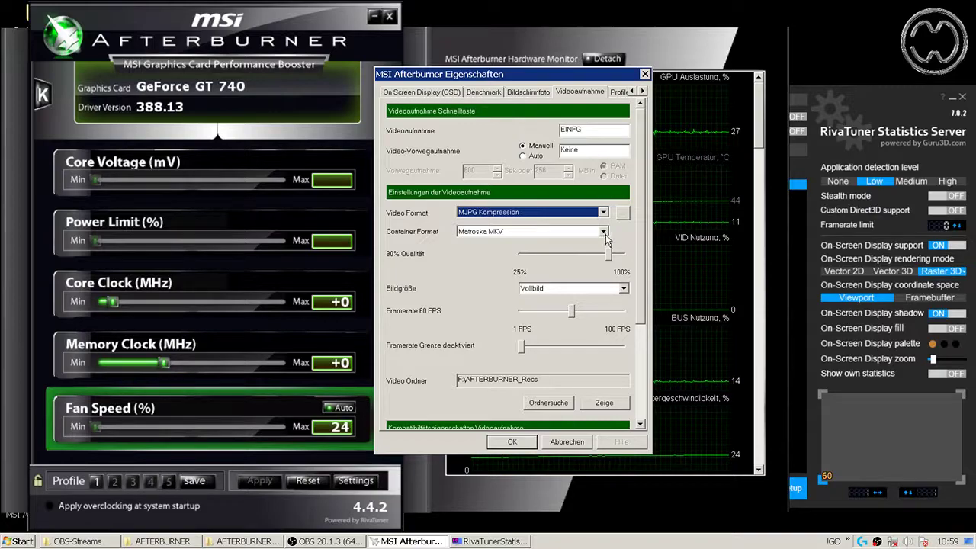
pyautogui.click(603, 231)
pyautogui.click(561, 243)
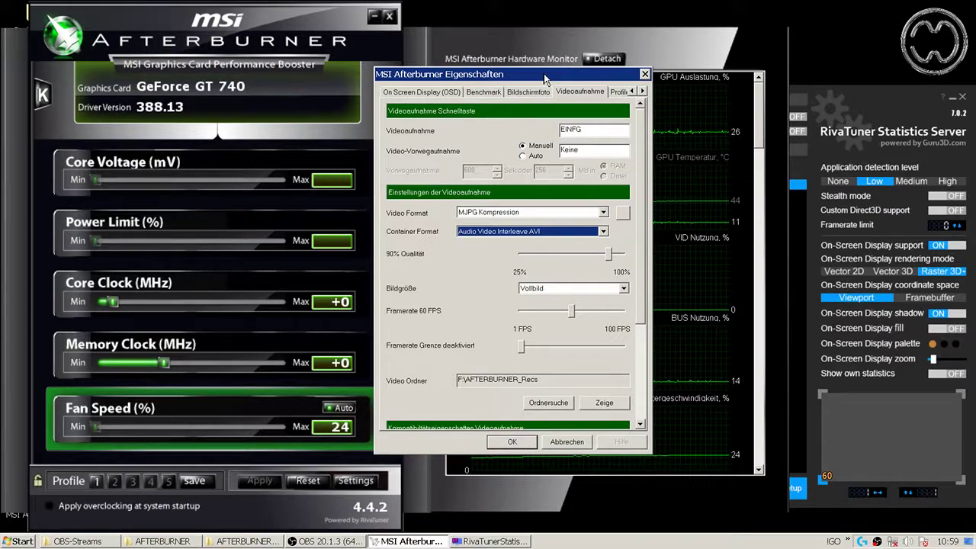
# - Set the video format to externes Plugin : NVIDIA NVENC H.264 and try to save it with the AVI container
pyautogui.click(603, 214)
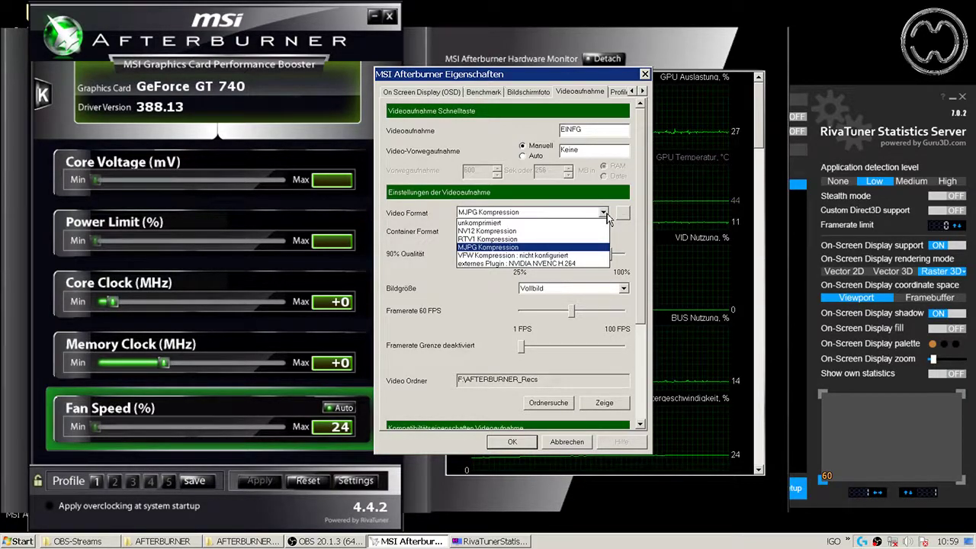
pyautogui.click(591, 262)
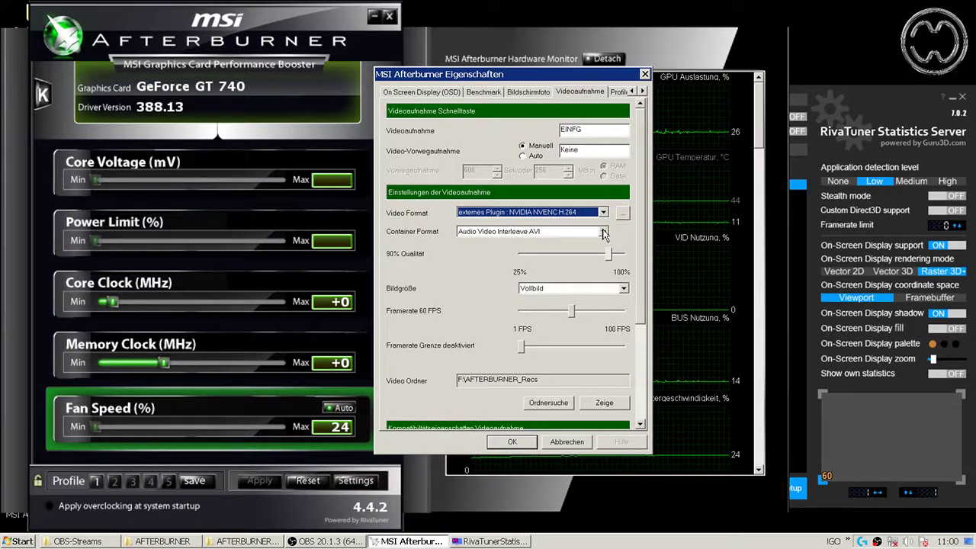
pyautogui.click(603, 233)
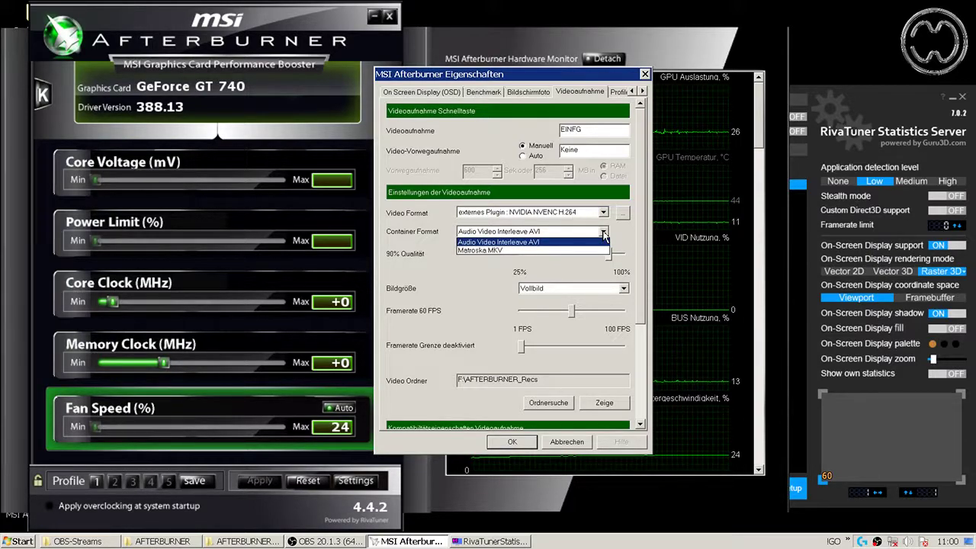
pyautogui.click(604, 237)
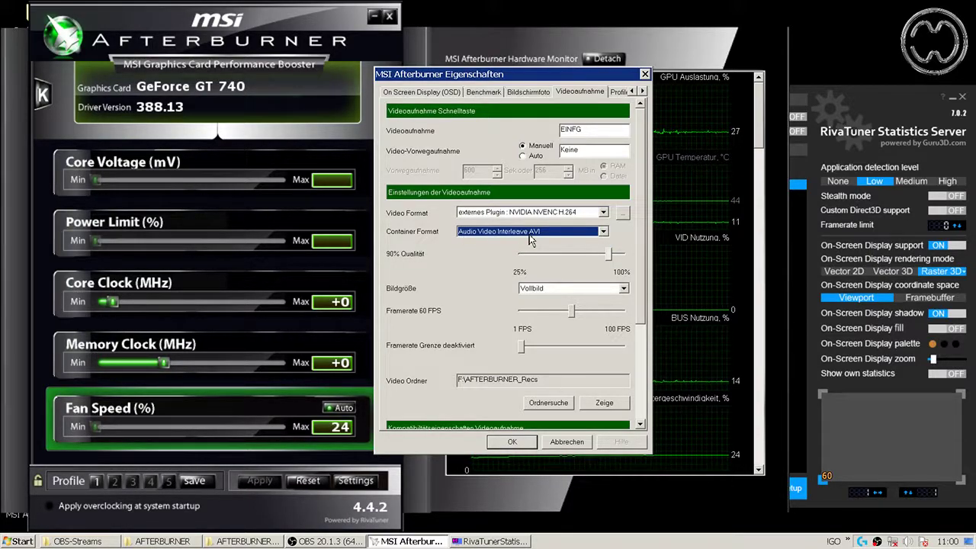
pyautogui.click(511, 443)
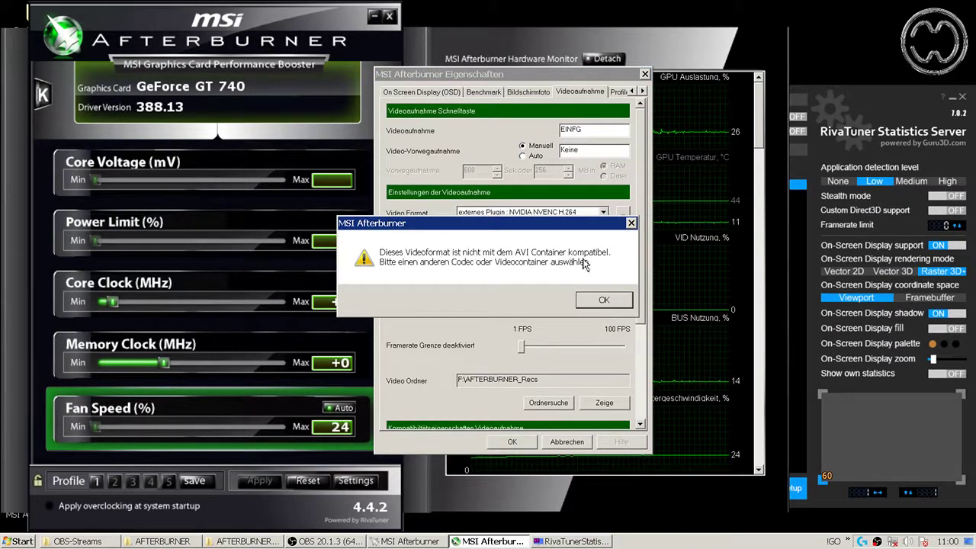
pyautogui.click(594, 299)
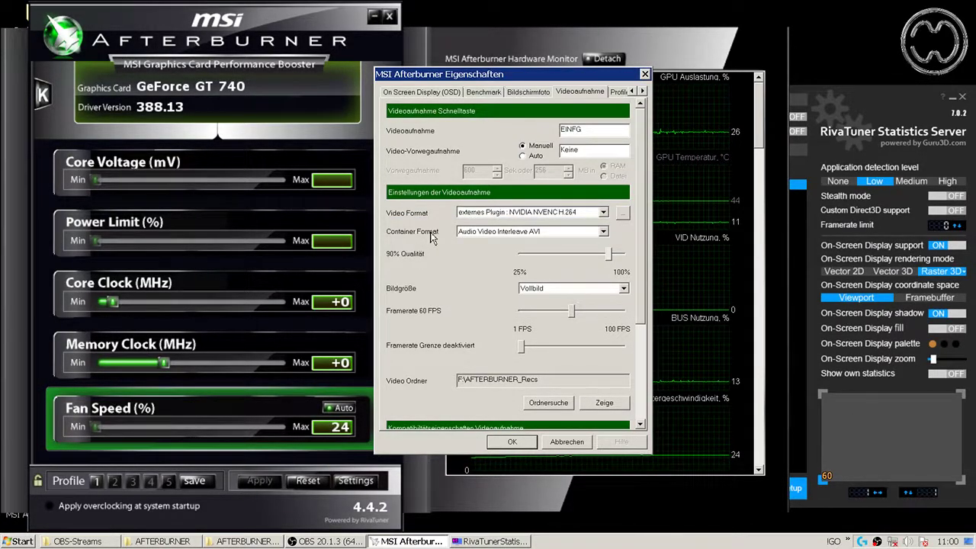
# - Set the container format to Matroska MKV, keeping NVIDIA NVENC H.264 as the video format
pyautogui.click(606, 232)
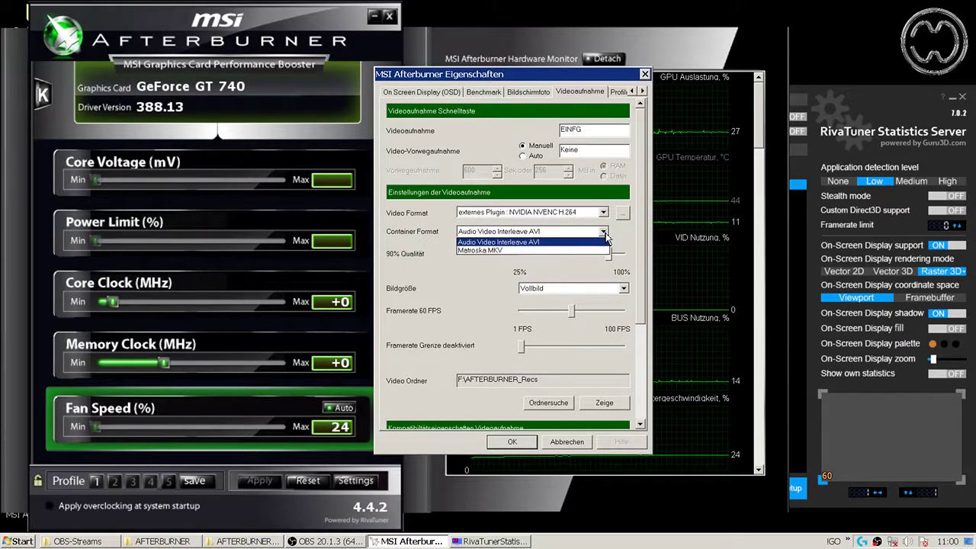
pyautogui.click(518, 254)
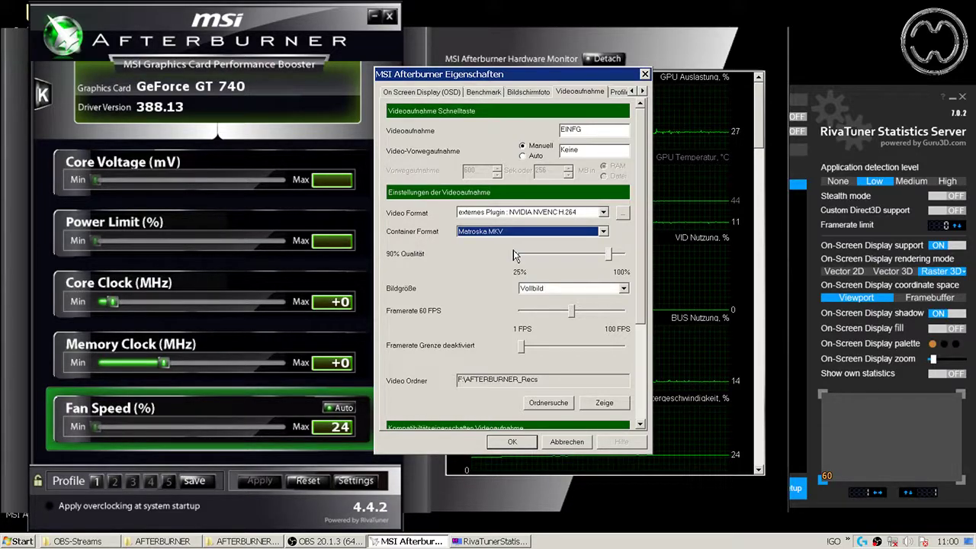
pyautogui.click(604, 212)
pyautogui.click(604, 212)
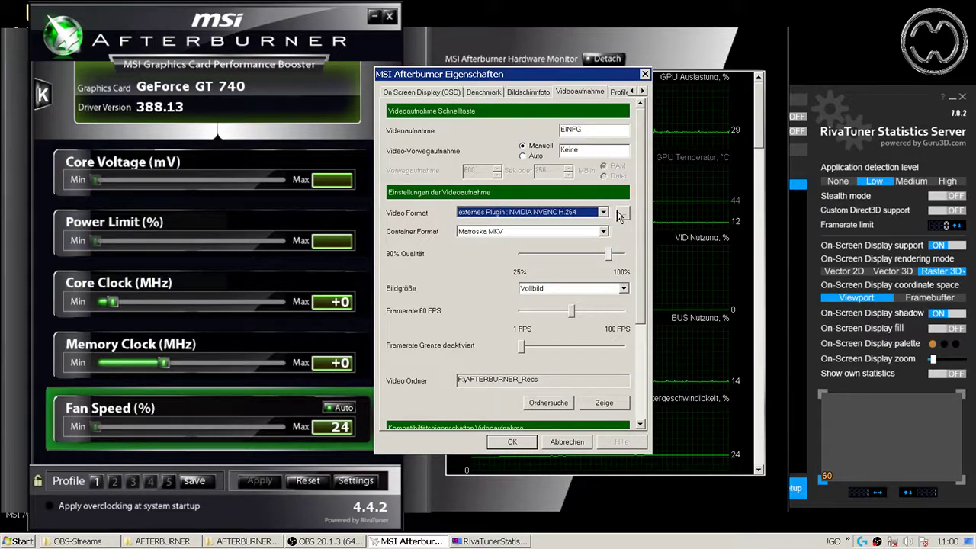
# - Open the external encoder configuration and choose NVENC.dll:0 - NVIDIA NVENC H.264 as the encoder
pyautogui.click(621, 215)
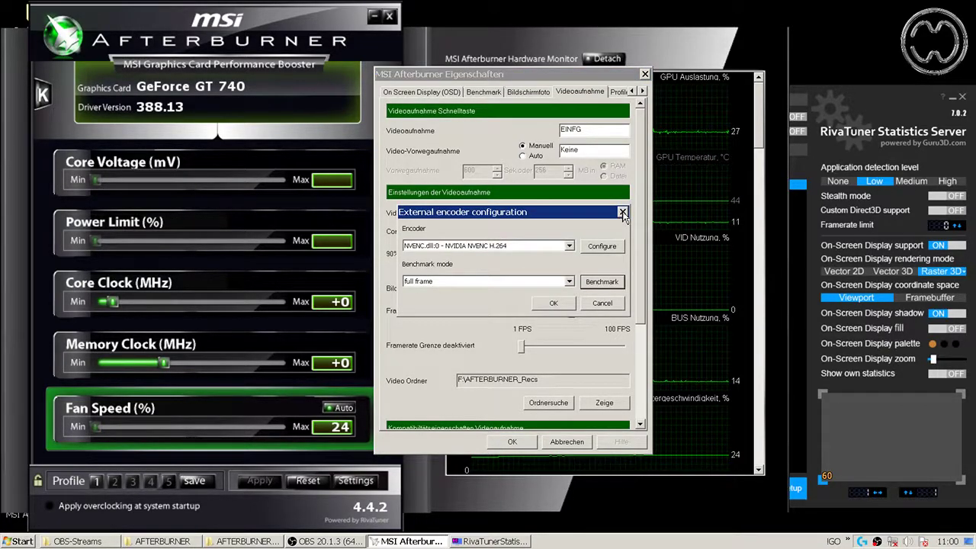
pyautogui.moveTo(605, 215); pyautogui.dragTo(594, 249)
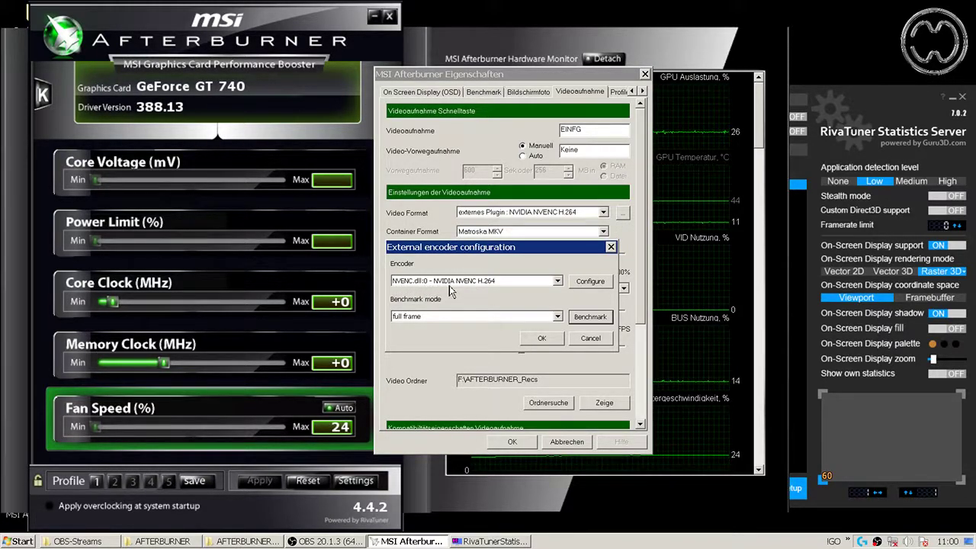
pyautogui.click(559, 282)
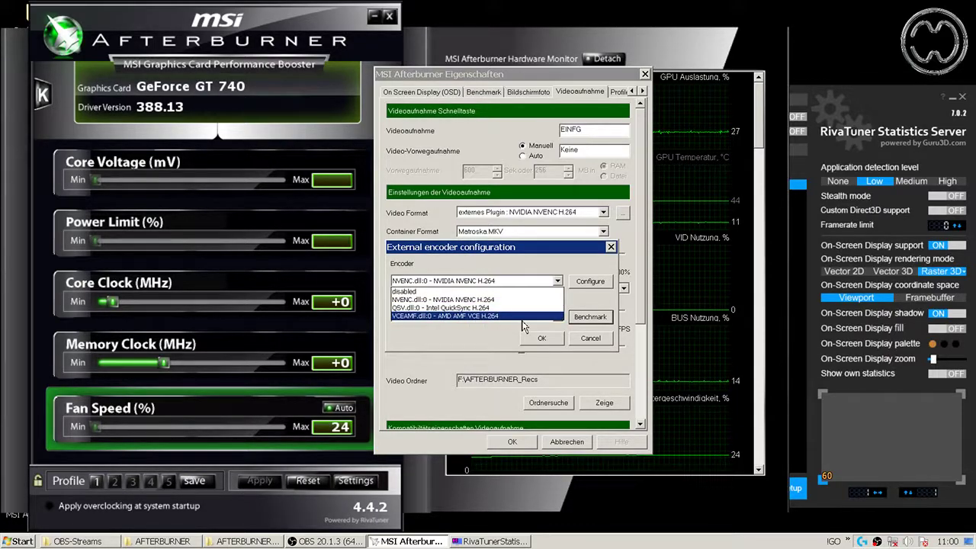
pyautogui.click(451, 299)
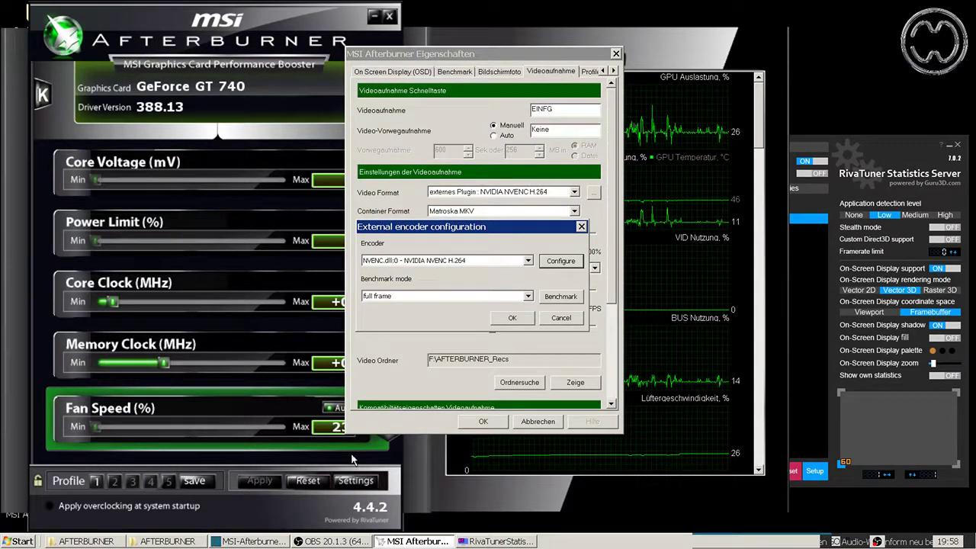
# - Configure the NVIDIA NVENC encoder with the Balanced preset and accept its settings
pyautogui.click(551, 264)
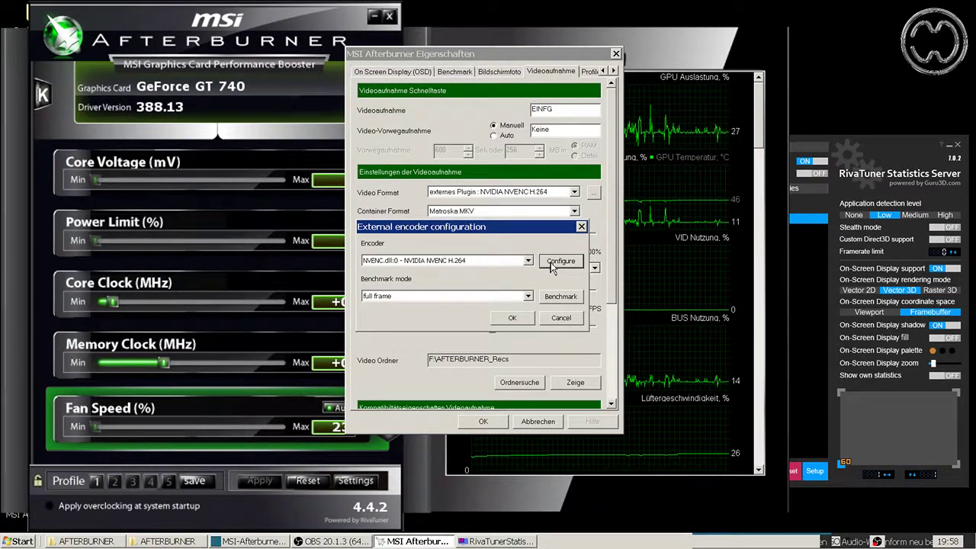
pyautogui.click(557, 262)
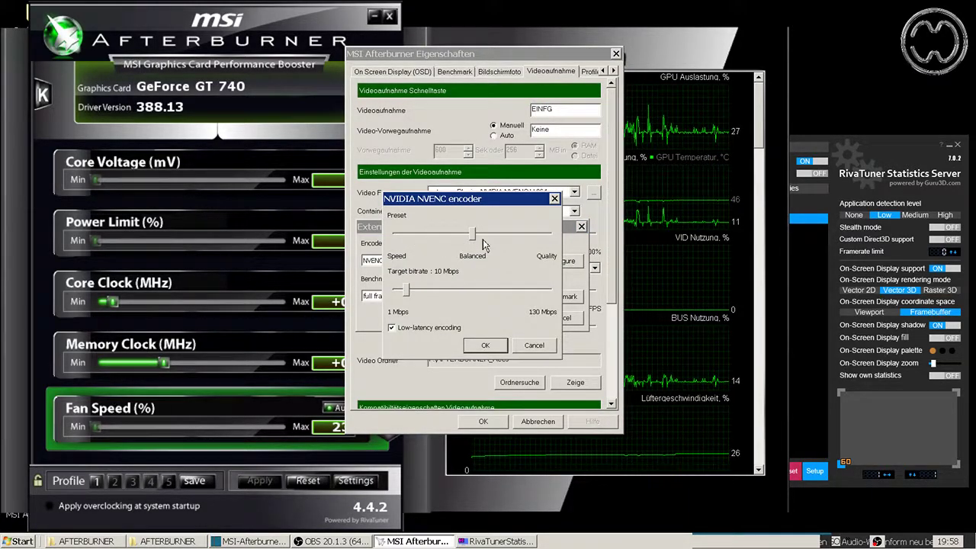
pyautogui.moveTo(478, 243)
pyautogui.mouseDown()
pyautogui.moveTo(550, 243)
pyautogui.moveTo(484, 243)
pyautogui.mouseUp()
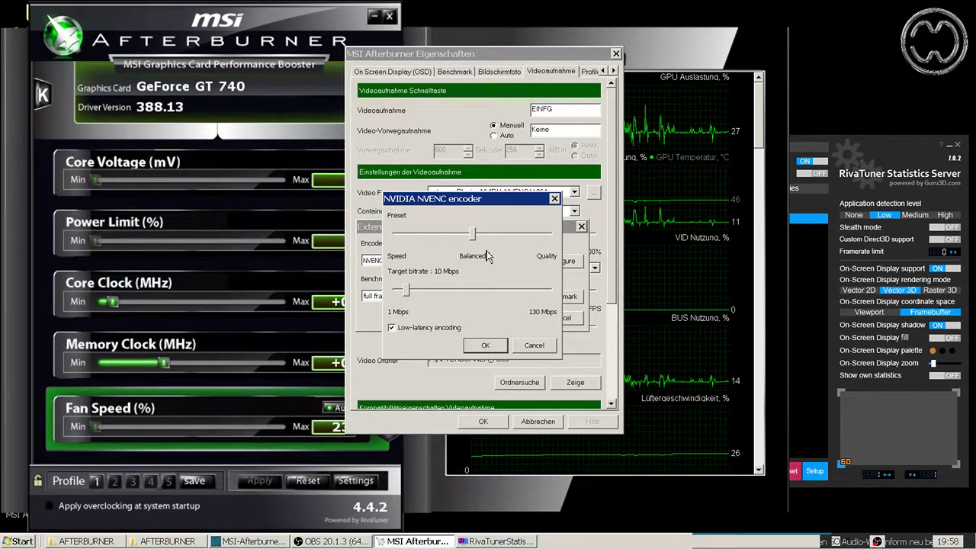
pyautogui.moveTo(478, 242); pyautogui.dragTo(412, 244)
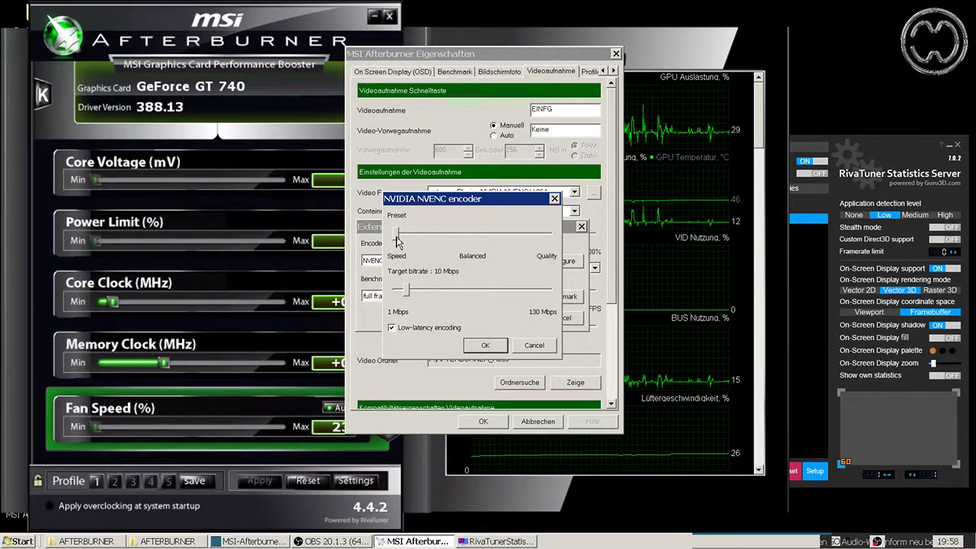
pyautogui.moveTo(396, 241); pyautogui.dragTo(492, 241)
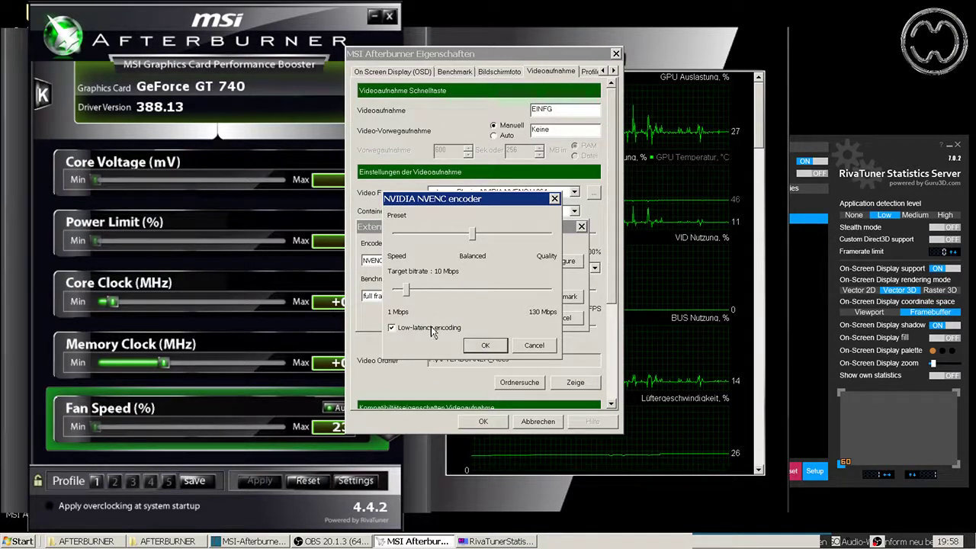
pyautogui.click(485, 345)
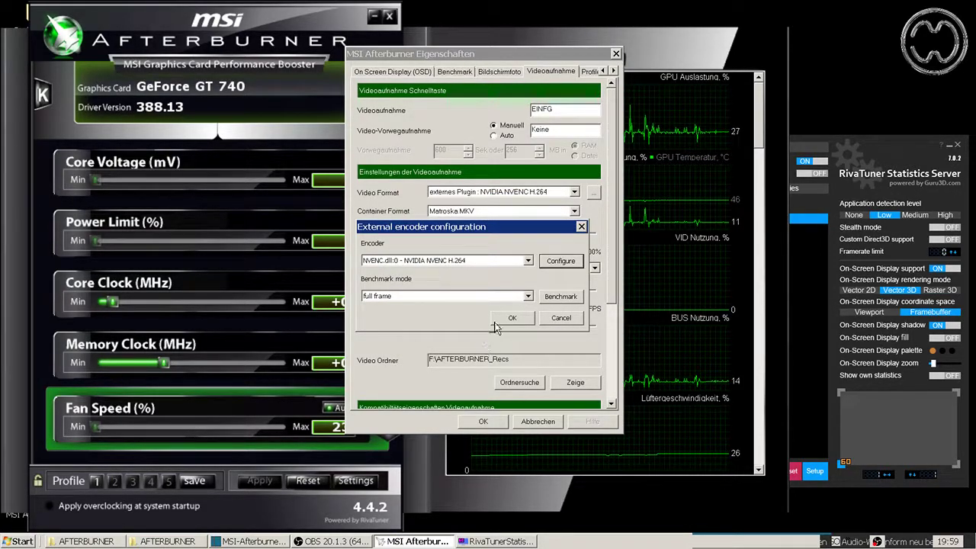
# - Run the encoder benchmark in full frame mode and accept the external encoder configuration
pyautogui.click(529, 297)
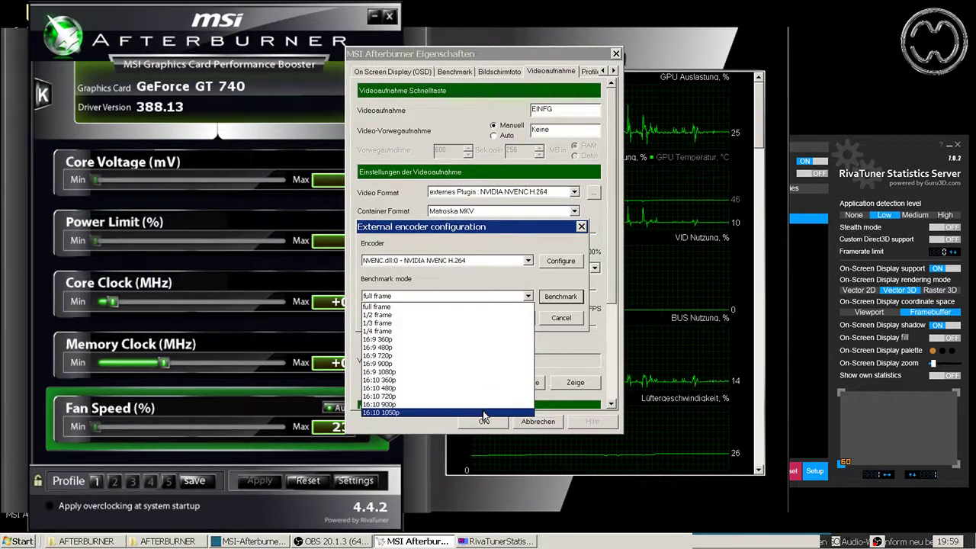
pyautogui.click(526, 307)
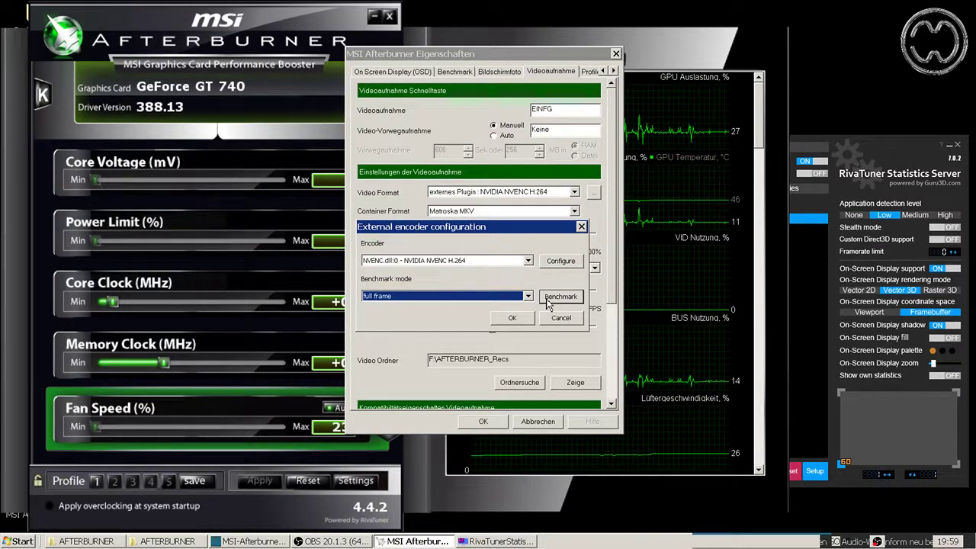
pyautogui.click(547, 300)
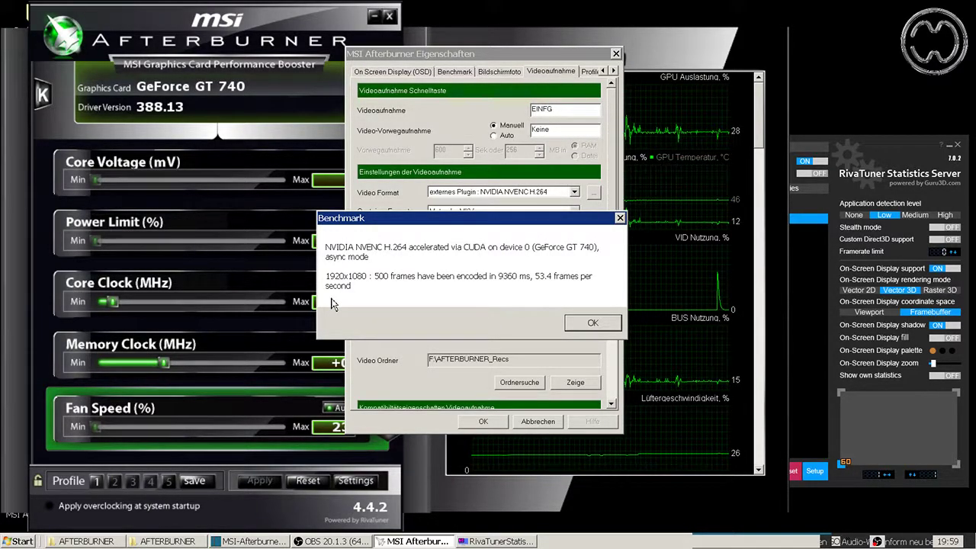
pyautogui.click(580, 327)
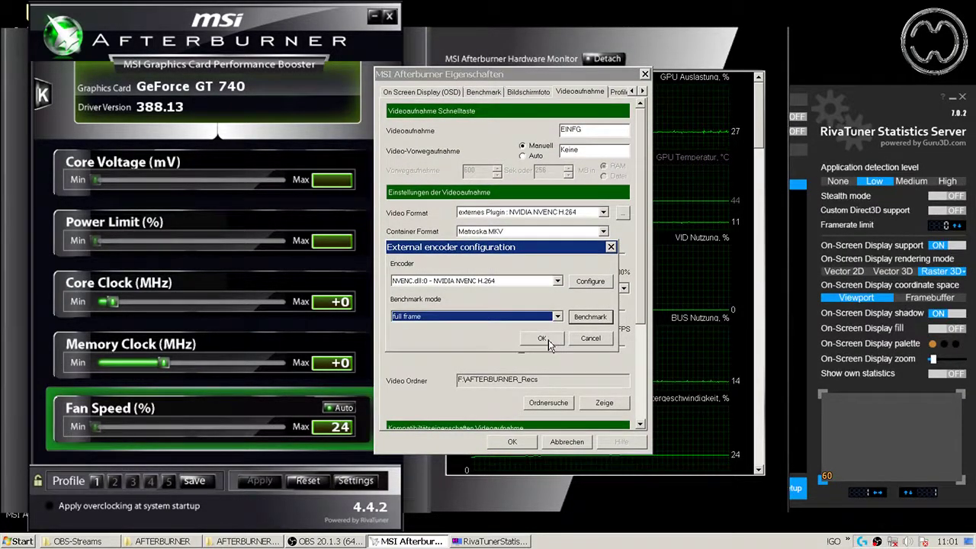
pyautogui.click(543, 338)
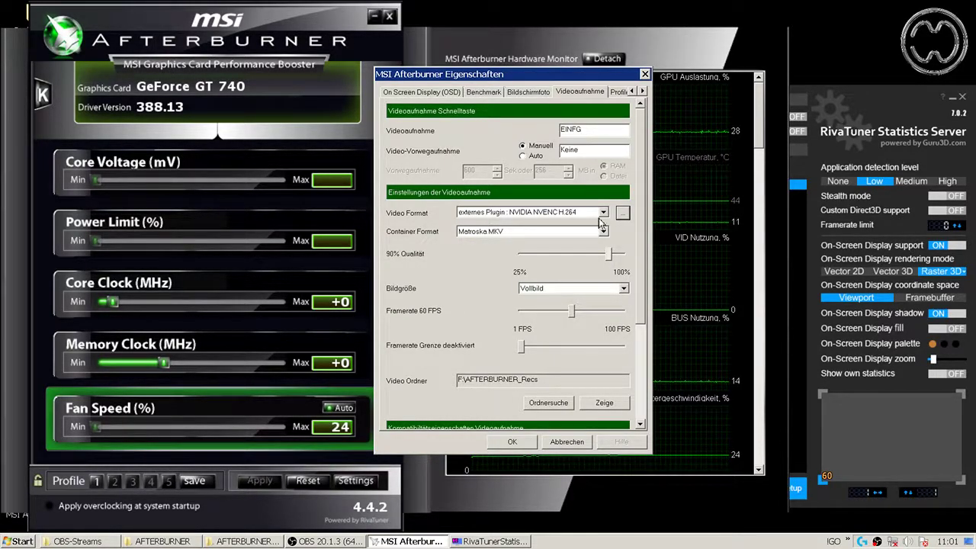
# - Set the recording's frame size (Bildgröße) to Vollbild and its framerate to 60 FPS
pyautogui.click(624, 290)
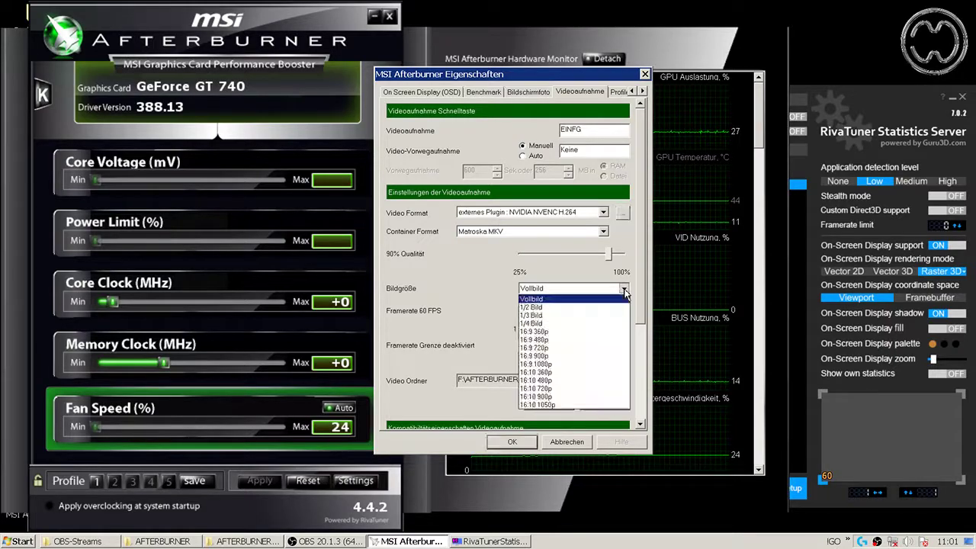
pyautogui.click(624, 290)
pyautogui.click(624, 289)
pyautogui.click(624, 290)
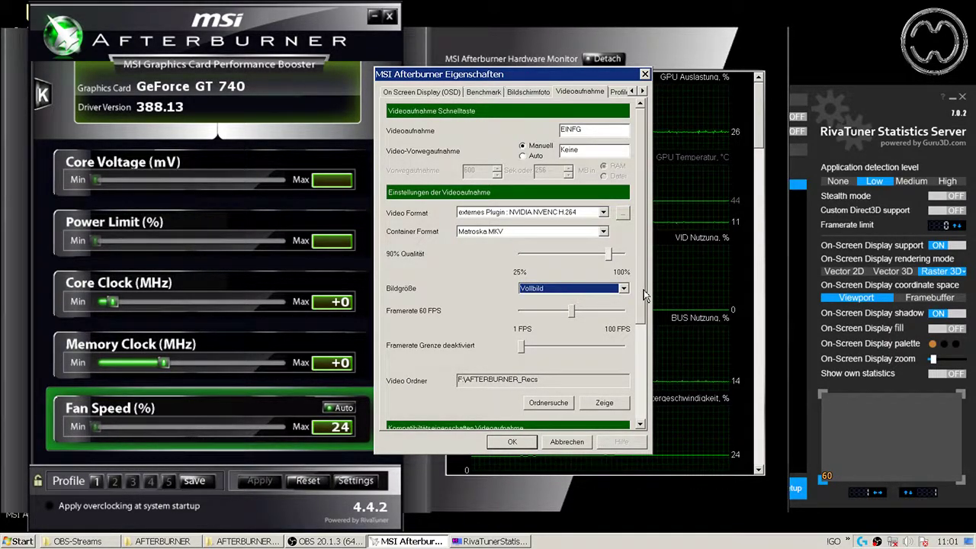
pyautogui.moveTo(573, 318); pyautogui.dragTo(572, 319)
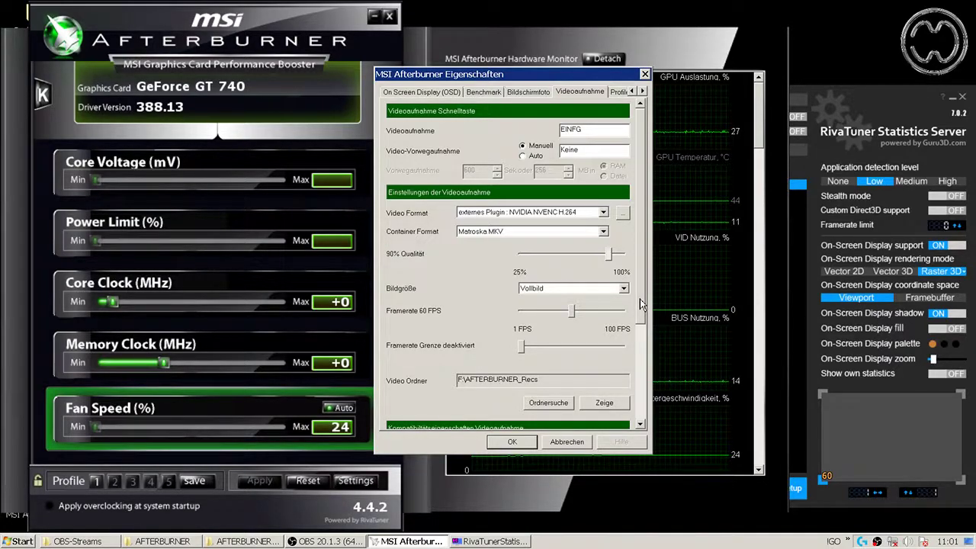
# - Set Audio Quelle #1 to DirectSound Aufnahmegerät with Stereomix (Realtek High Definition Audio) as its device
pyautogui.scroll(-3, 640, 299)
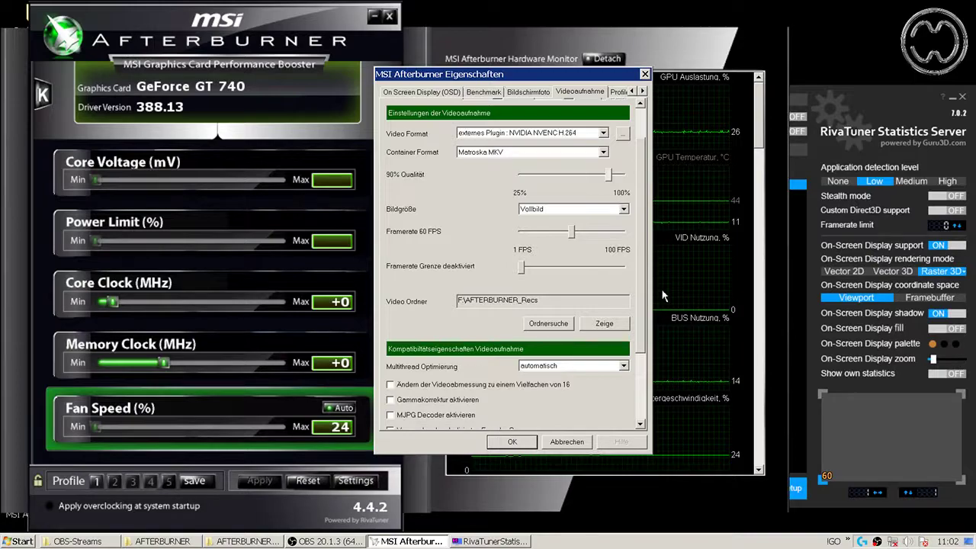
pyautogui.scroll(-3, 608, 299)
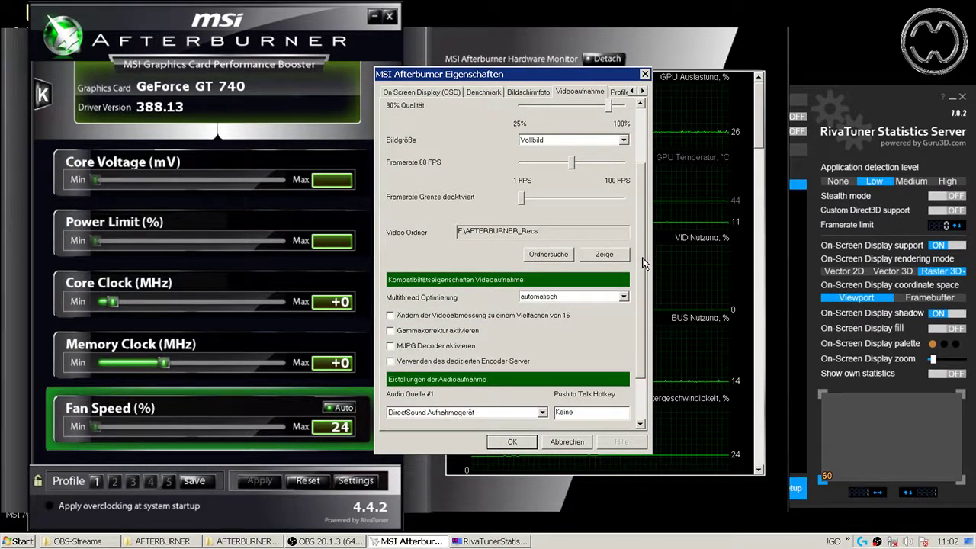
pyautogui.moveTo(643, 263); pyautogui.dragTo(644, 305)
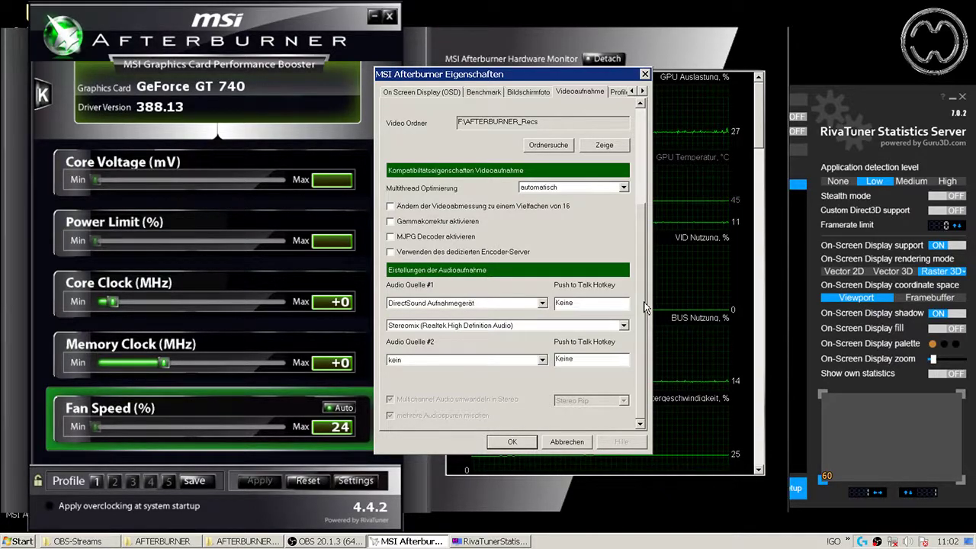
pyautogui.click(543, 303)
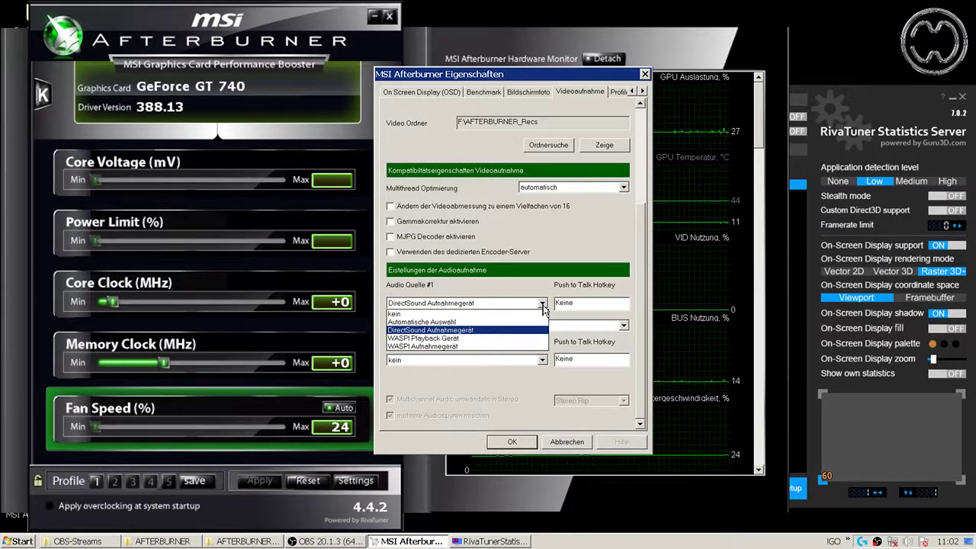
pyautogui.click(483, 330)
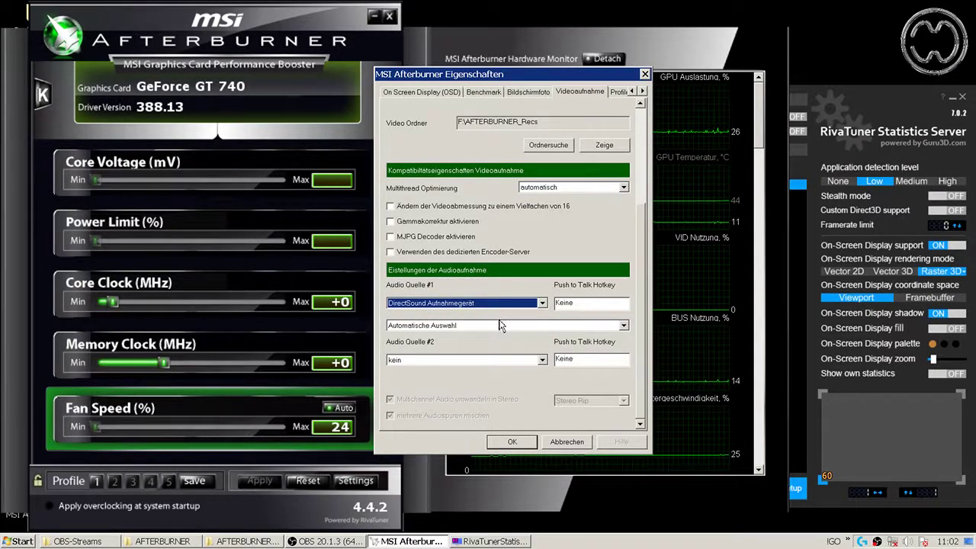
pyautogui.click(625, 327)
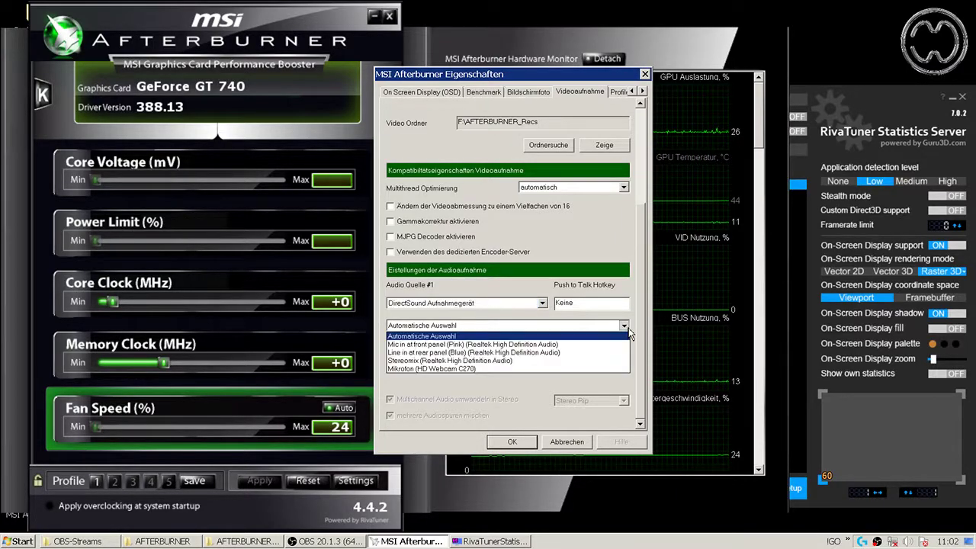
pyautogui.click(523, 361)
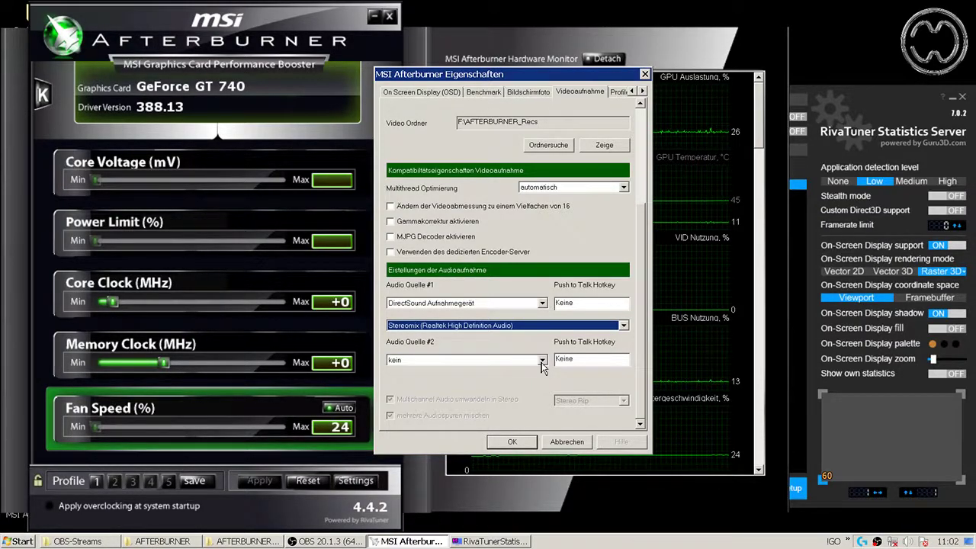
# - Set Audio Quelle #2 to DirectSound Aufnahmegerät with Mic in at front panel (Pink) (Realtek High Definition Audio) as its device
pyautogui.click(542, 364)
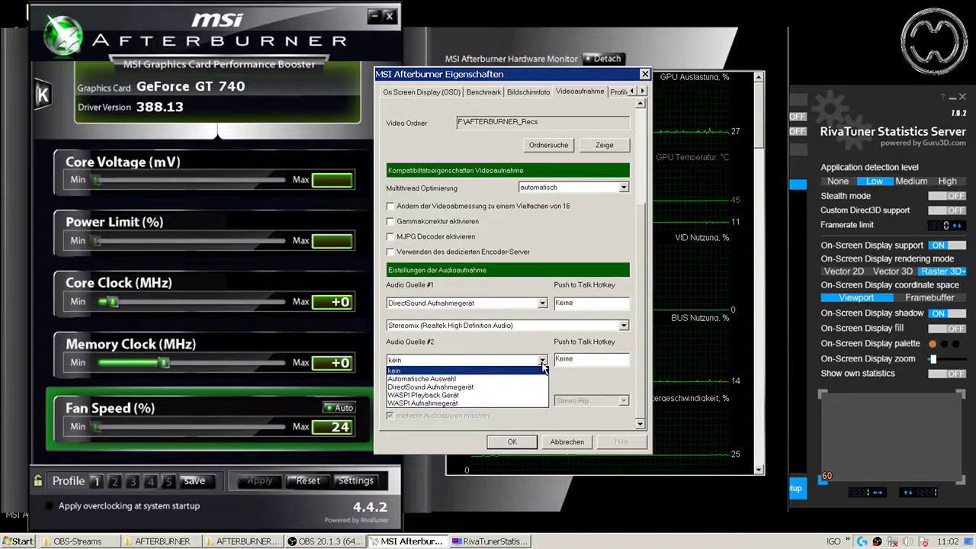
pyautogui.click(495, 388)
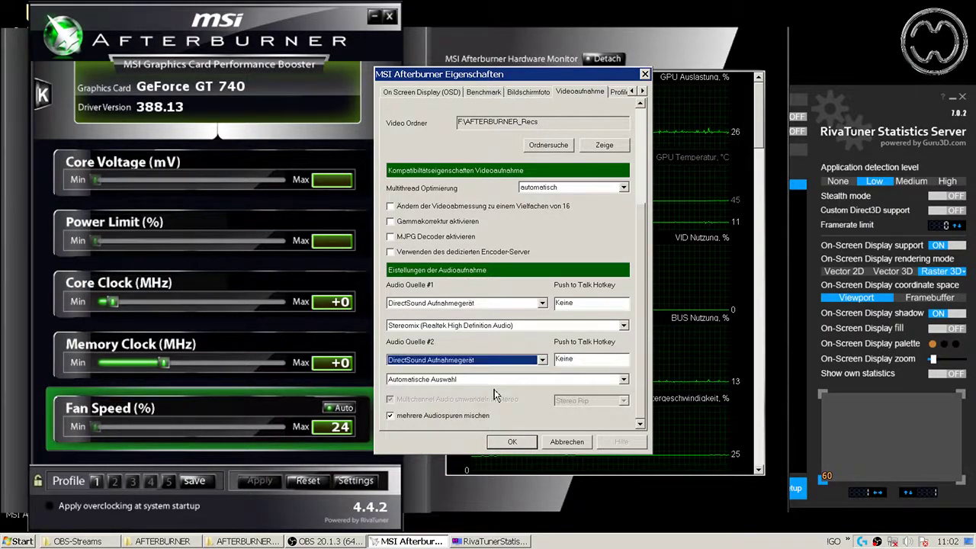
pyautogui.click(624, 381)
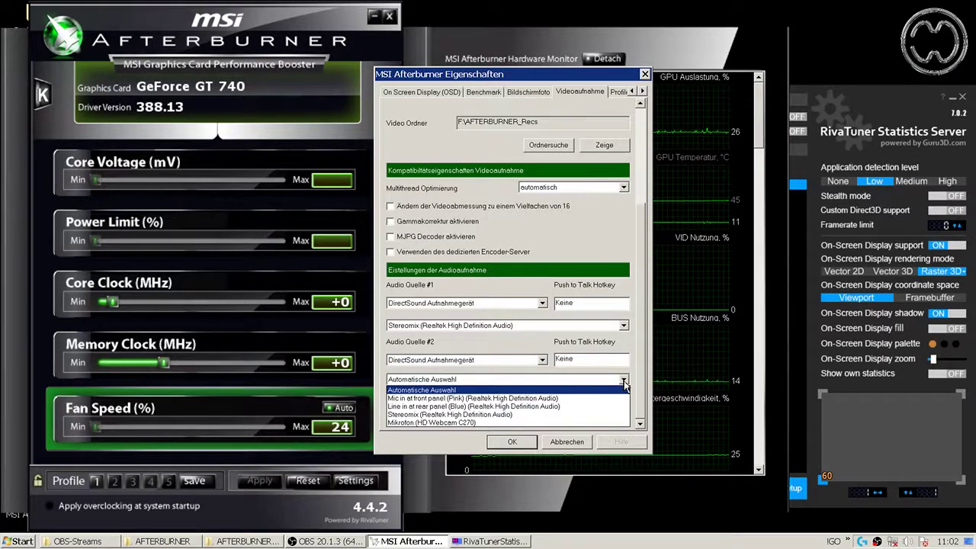
pyautogui.click(480, 398)
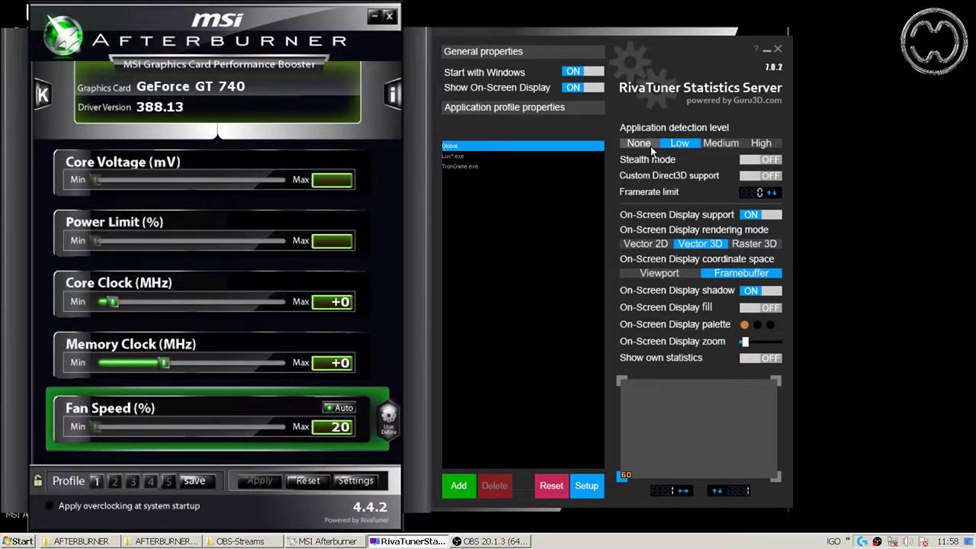
# - Try the Medium, High and None application detection levels in RivaTuner Statistics Server and return the level to Low
pyautogui.click(723, 148)
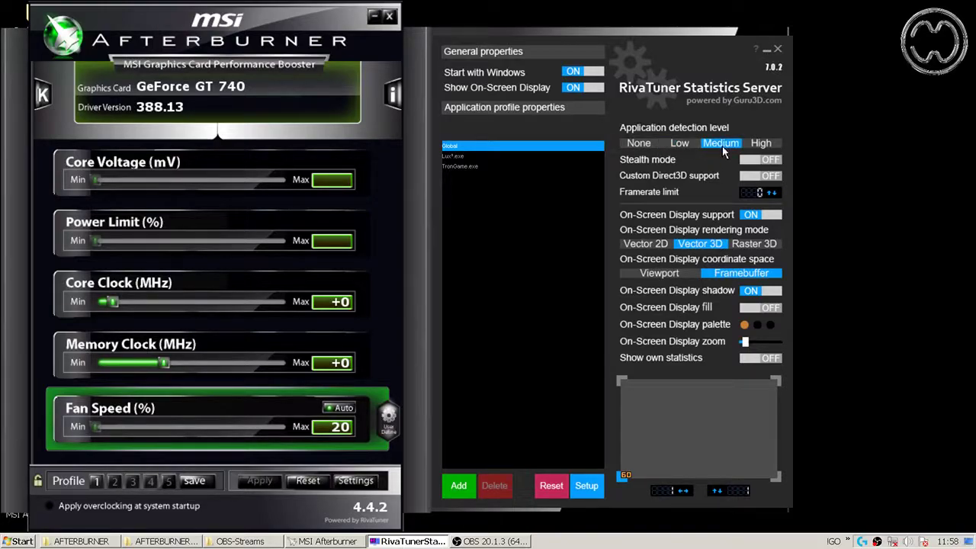
pyautogui.click(760, 143)
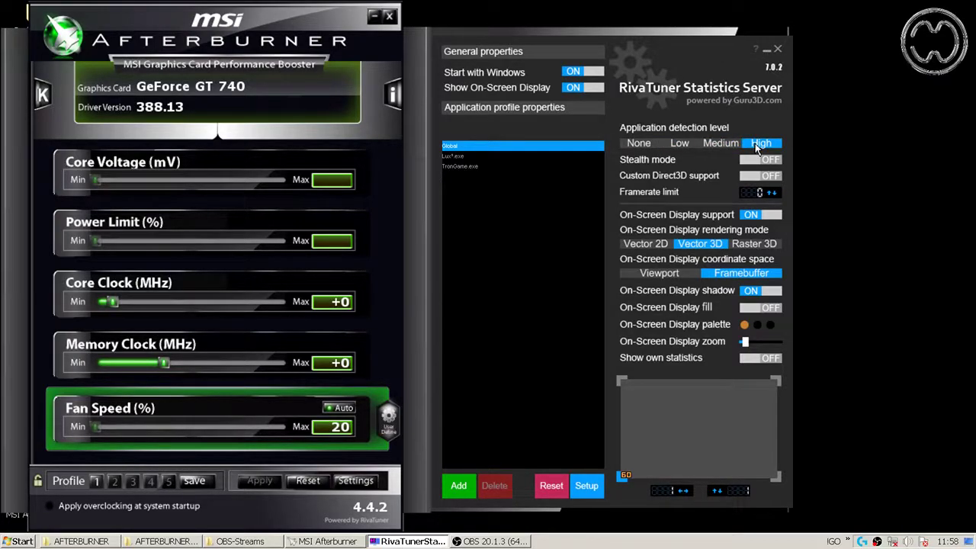
pyautogui.click(731, 145)
pyautogui.click(691, 143)
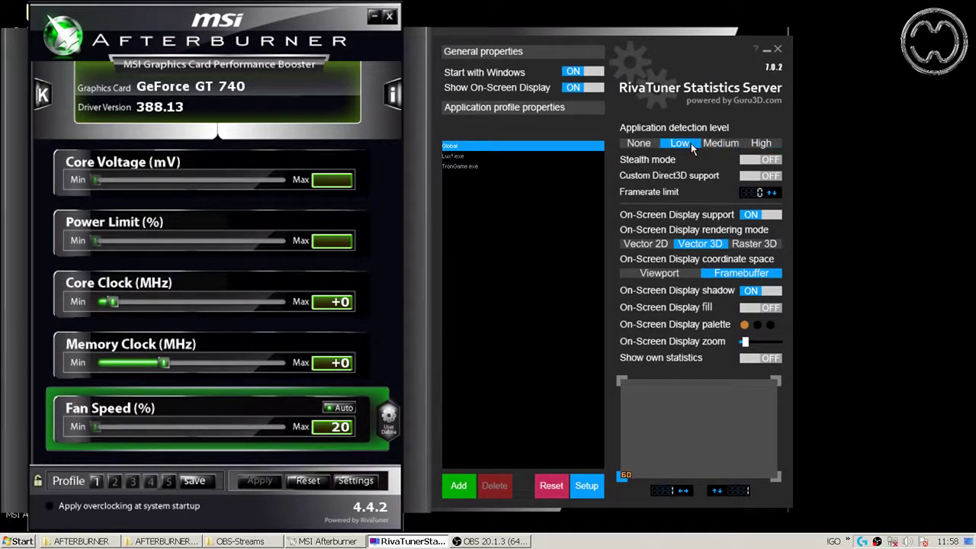
pyautogui.click(733, 149)
pyautogui.click(760, 143)
pyautogui.click(680, 144)
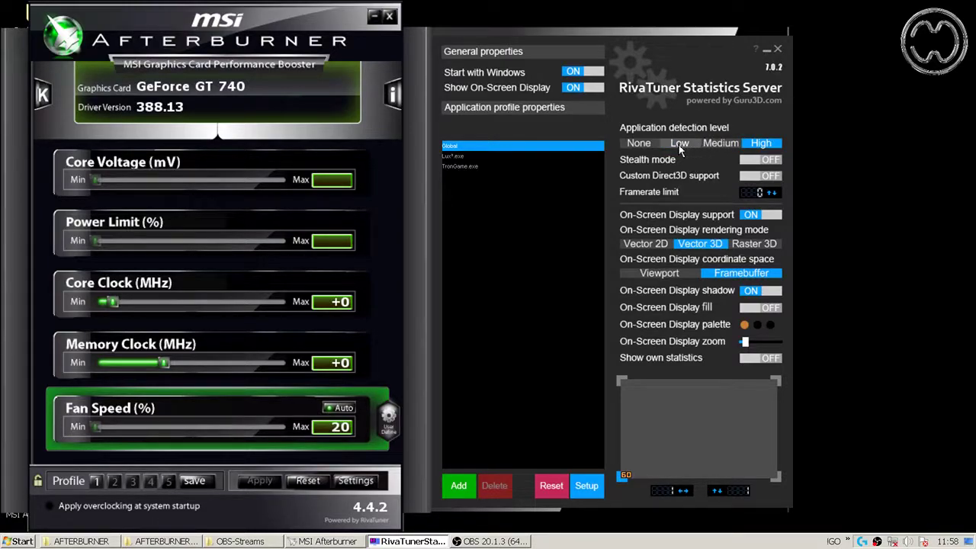
pyautogui.click(721, 144)
pyautogui.click(757, 142)
pyautogui.click(690, 143)
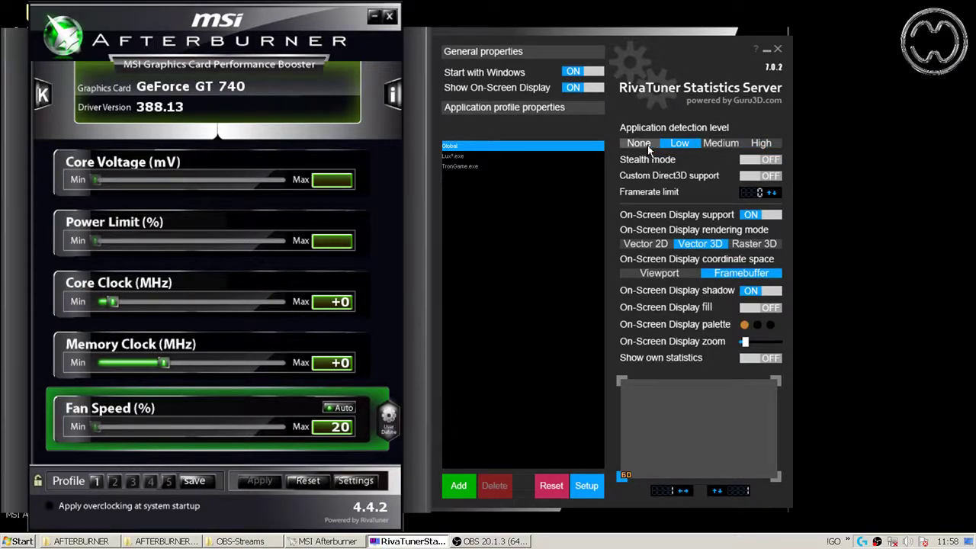
pyautogui.click(647, 145)
pyautogui.click(681, 145)
# - Switch Stealth mode and Custom Direct3D support on and back off, one after the other
pyautogui.click(765, 161)
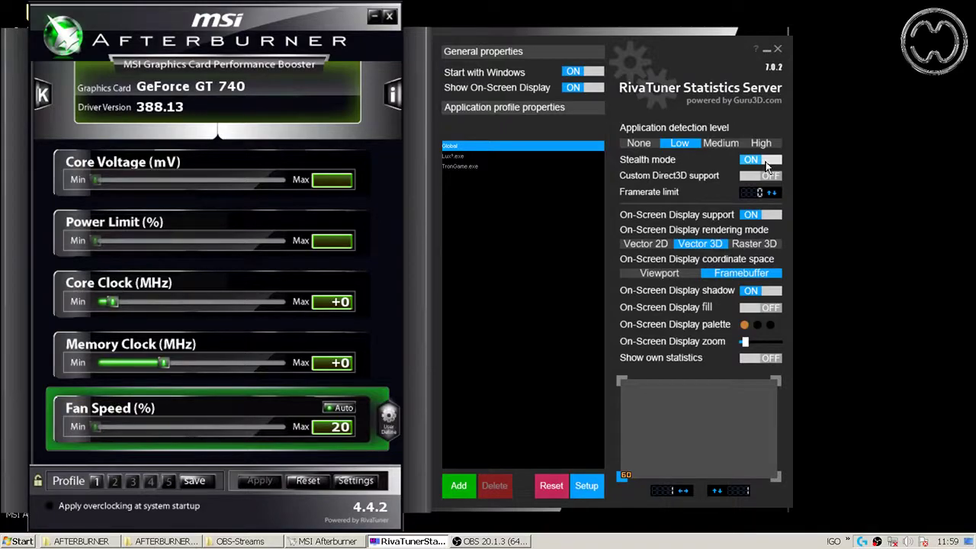
pyautogui.click(764, 162)
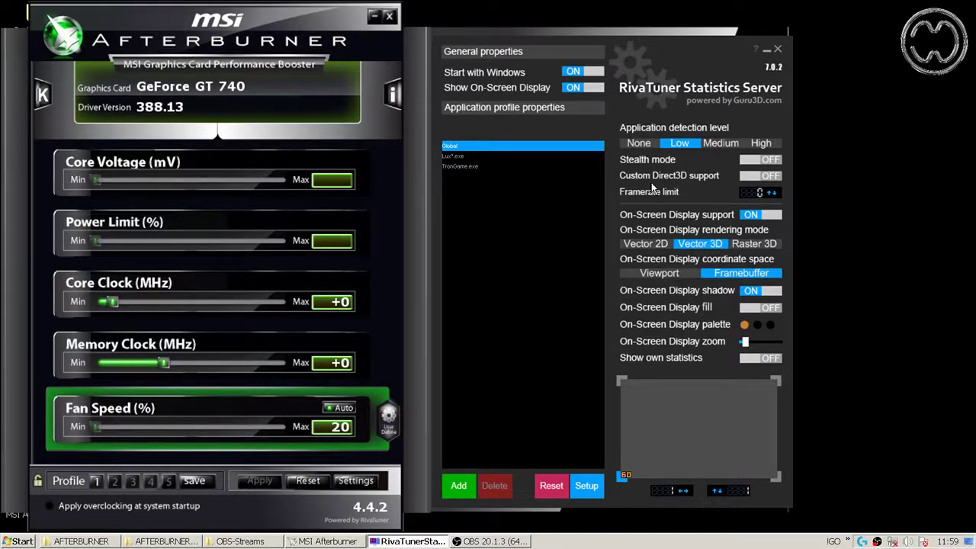
pyautogui.click(753, 176)
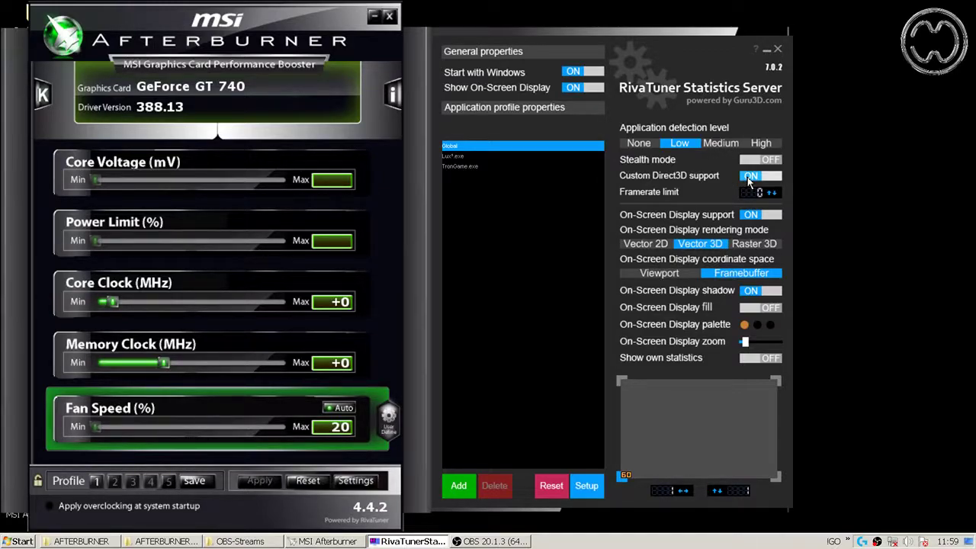
pyautogui.click(748, 178)
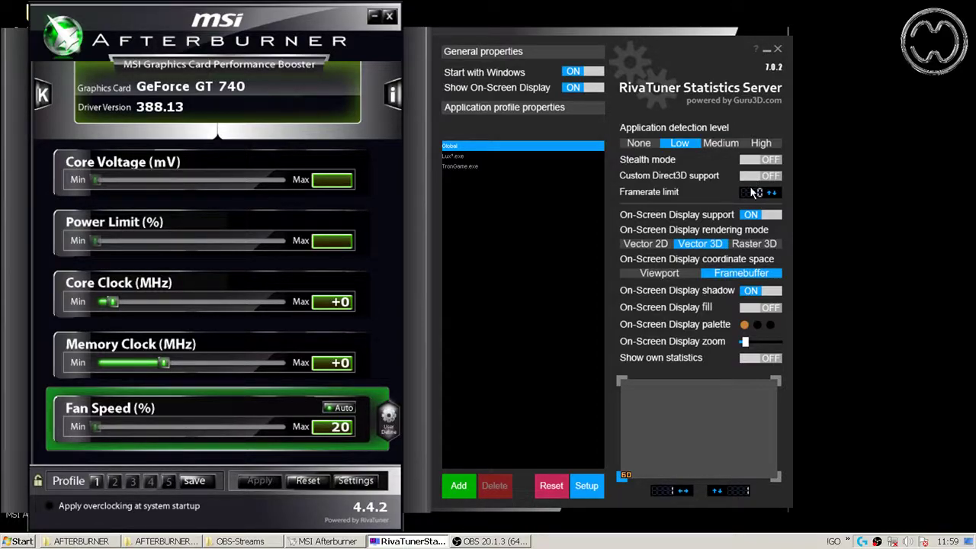
# - Try the Raster 3D and Vector 2D rendering modes, return to Vector 3D, and open the first palette colour without changing it
pyautogui.click(738, 248)
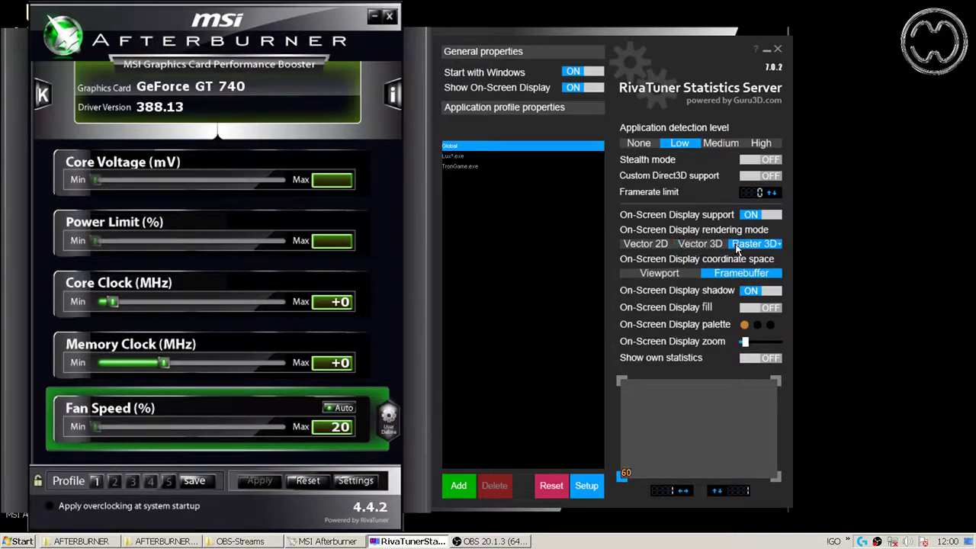
pyautogui.click(622, 244)
pyautogui.click(683, 245)
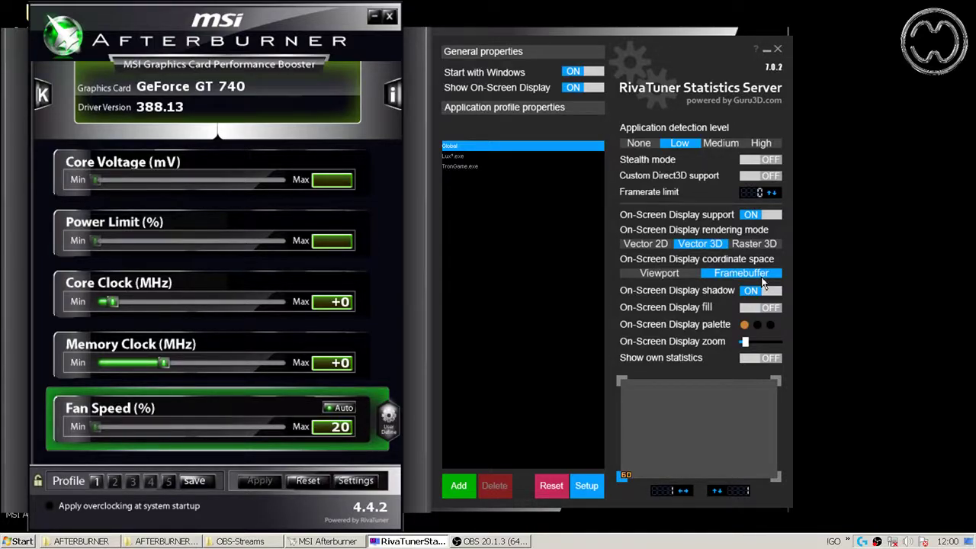
pyautogui.click(744, 325)
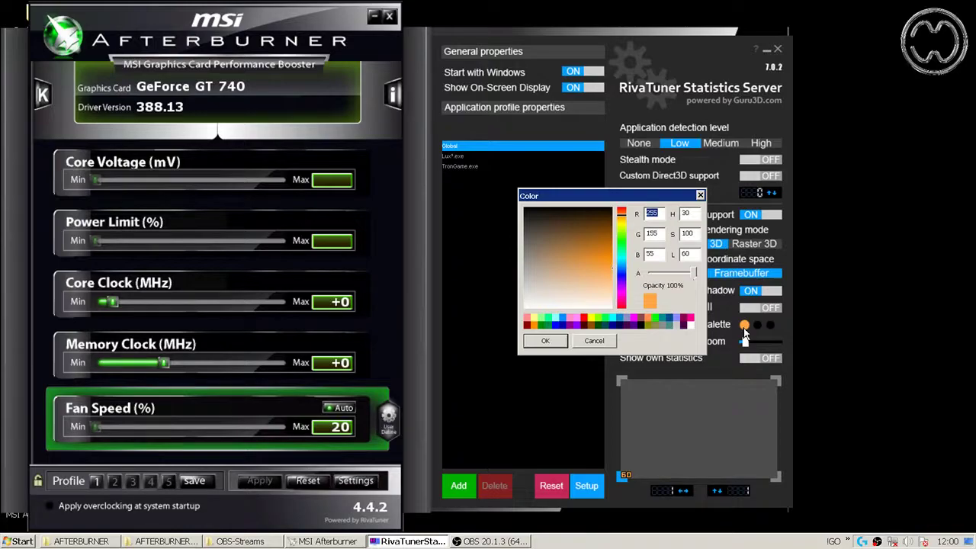
pyautogui.click(602, 341)
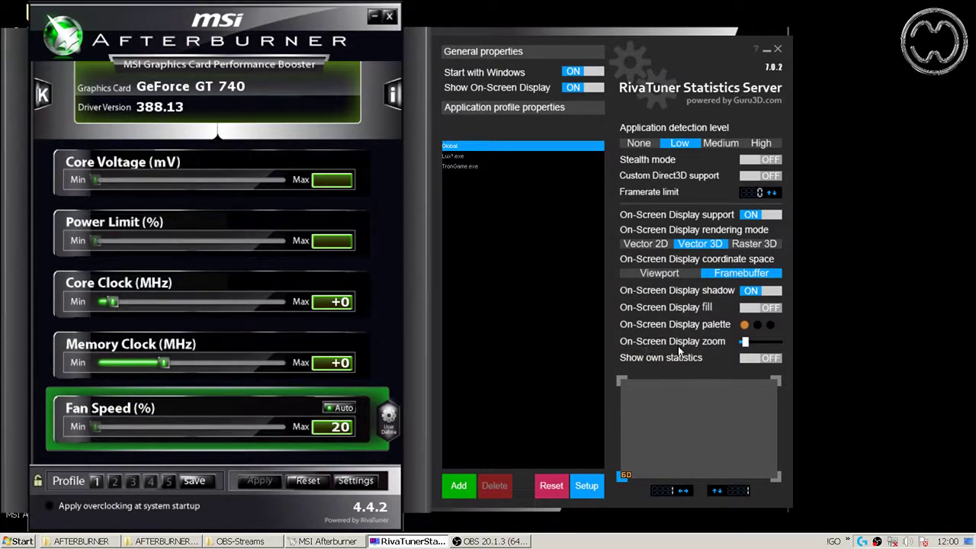
# - Try the On-Screen Display zoom and switch Show own statistics on and back off
pyautogui.moveTo(746, 341)
pyautogui.mouseDown()
pyautogui.moveTo(765, 343)
pyautogui.moveTo(750, 347)
pyautogui.mouseUp()
pyautogui.click(762, 359)
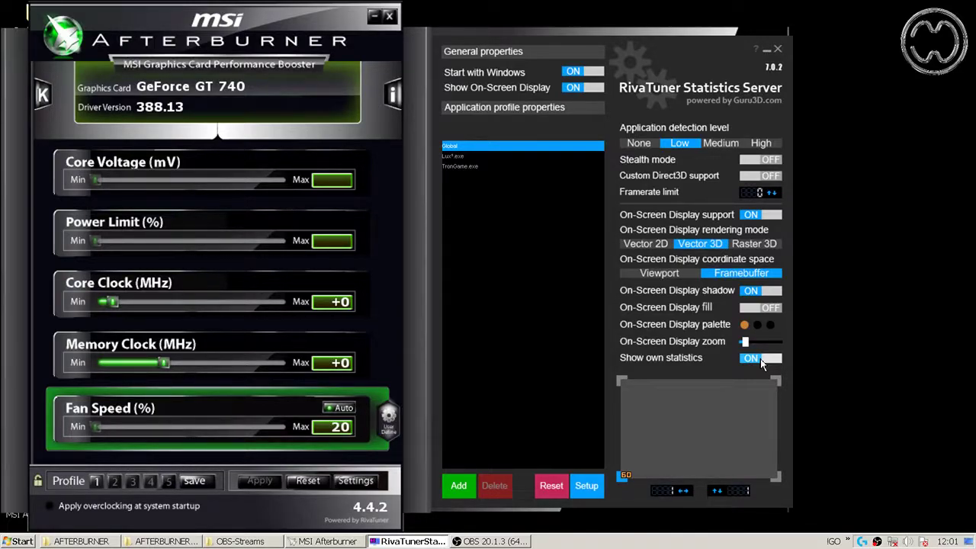
pyautogui.click(761, 360)
# - Try different horizontal and vertical offsets for the On-Screen Display position and return both to 1
pyautogui.click(686, 493)
pyautogui.click(686, 492)
pyautogui.click(719, 491)
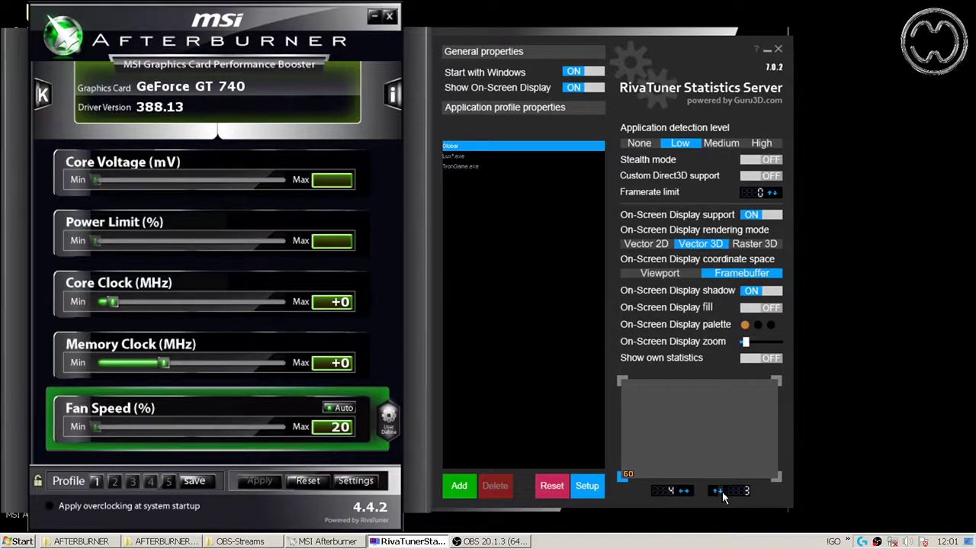
pyautogui.click(718, 491)
pyautogui.click(718, 491)
pyautogui.click(719, 492)
pyautogui.click(719, 491)
pyautogui.click(718, 491)
pyautogui.click(718, 491)
pyautogui.click(715, 494)
pyautogui.click(714, 494)
pyautogui.click(715, 495)
pyautogui.click(715, 494)
pyautogui.click(722, 492)
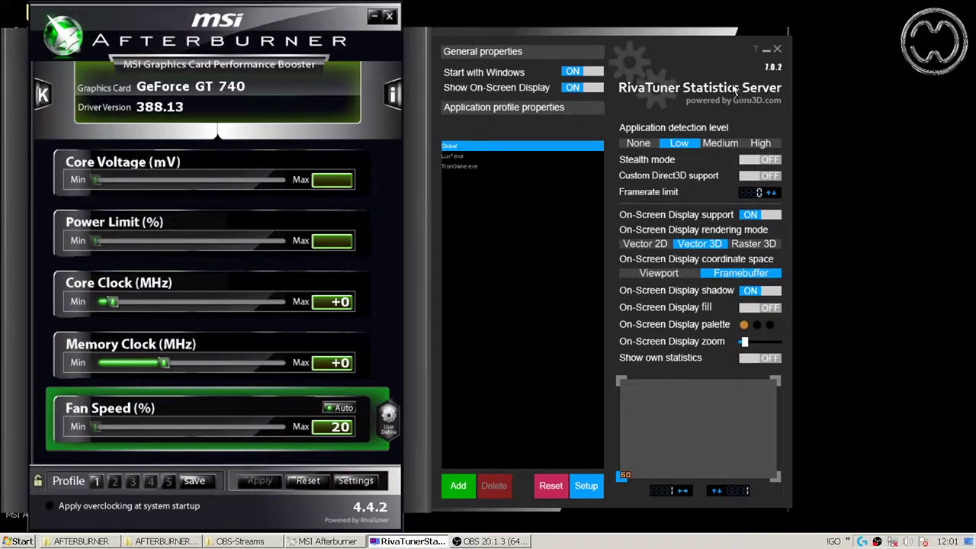
pyautogui.moveTo(716, 48); pyautogui.dragTo(750, 49)
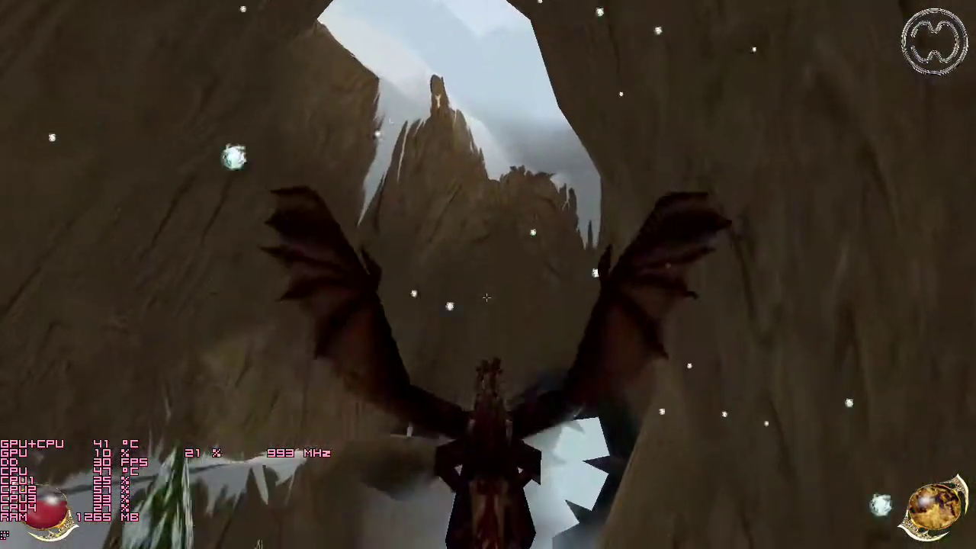
pyautogui.click(487, 292)
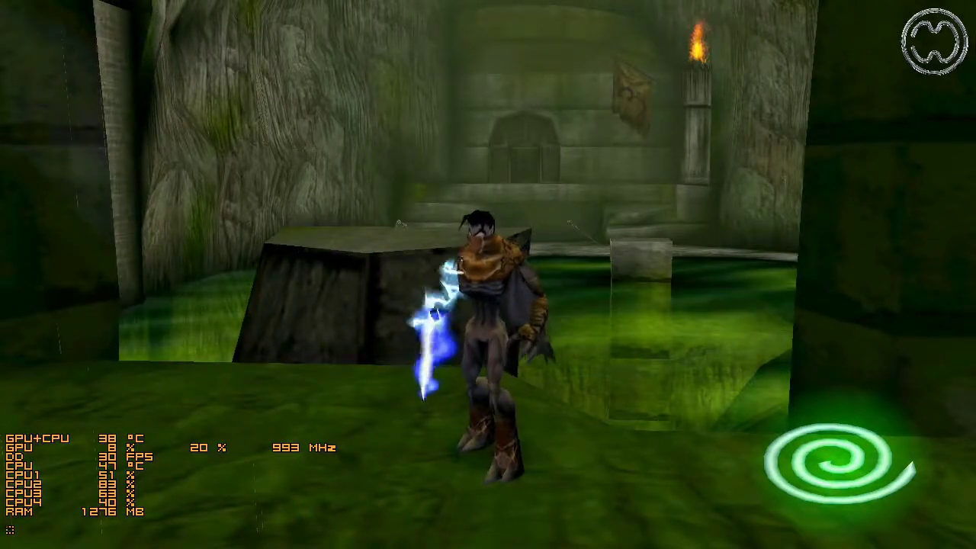
pyautogui.press('Up')
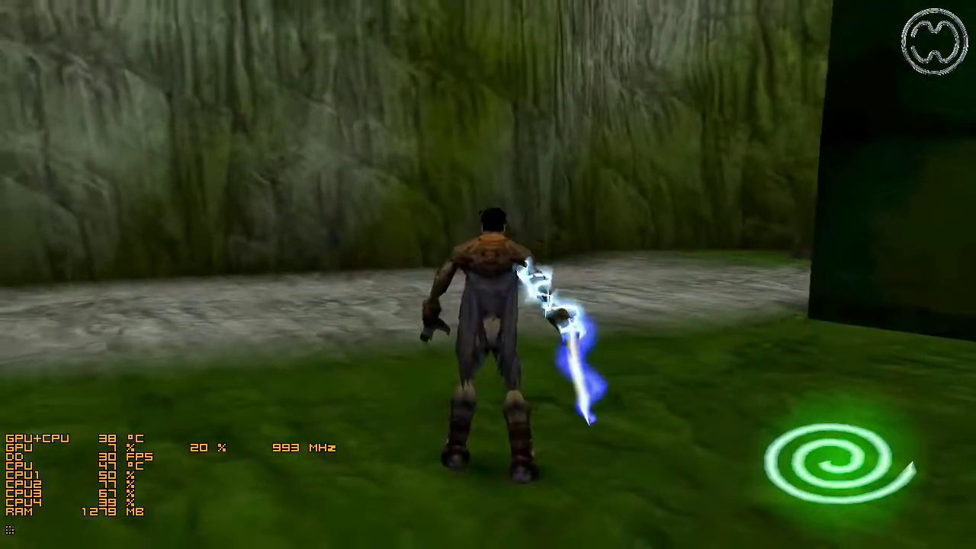
pyautogui.press('Up')
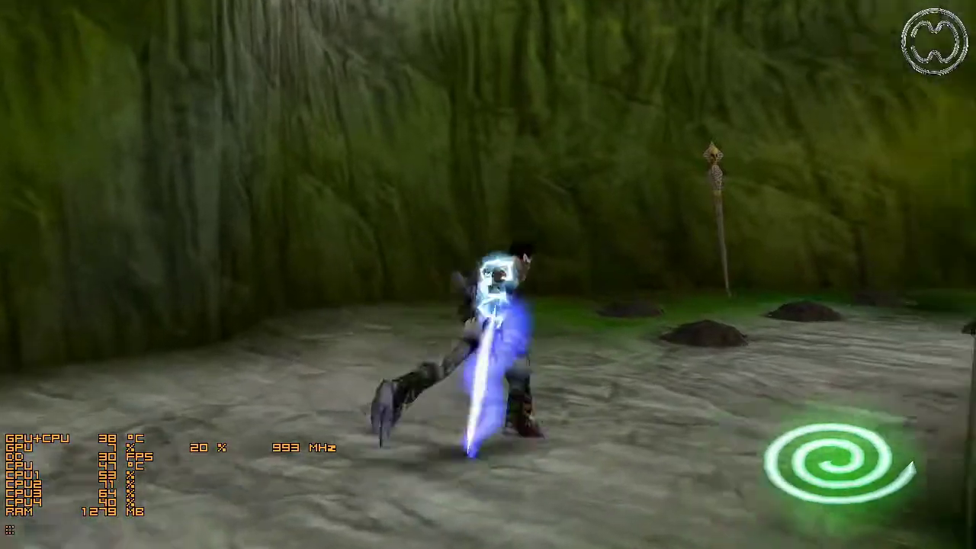
pyautogui.press('Up')
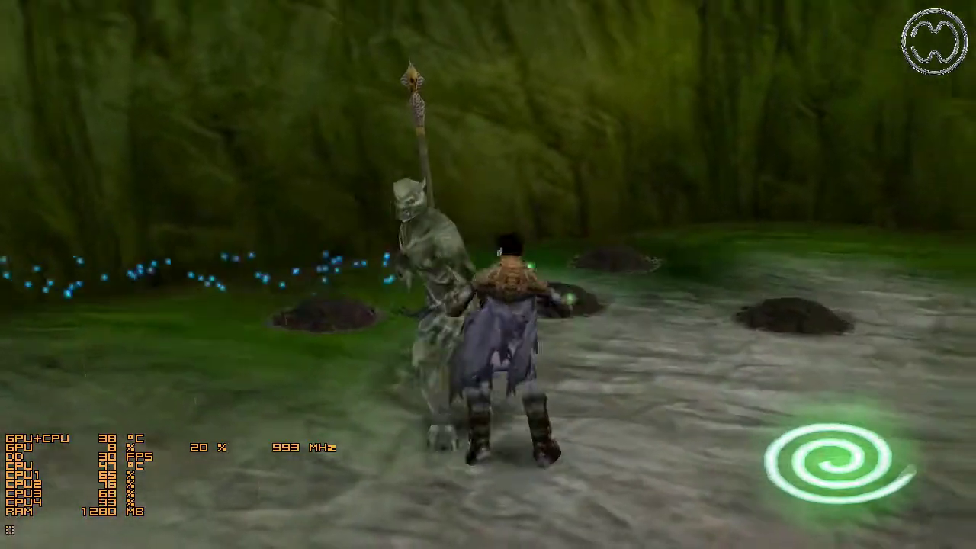
pyautogui.press('Up')
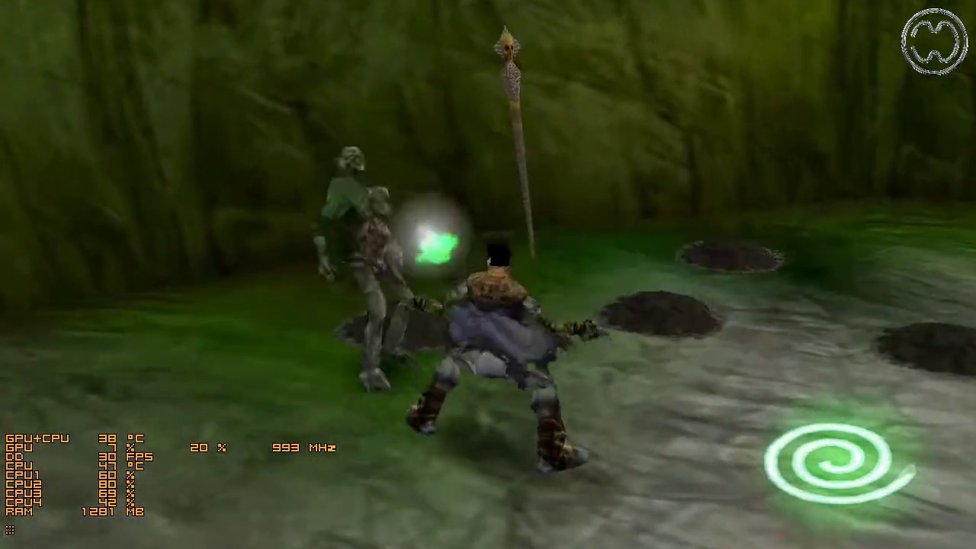
pyautogui.press('Left')
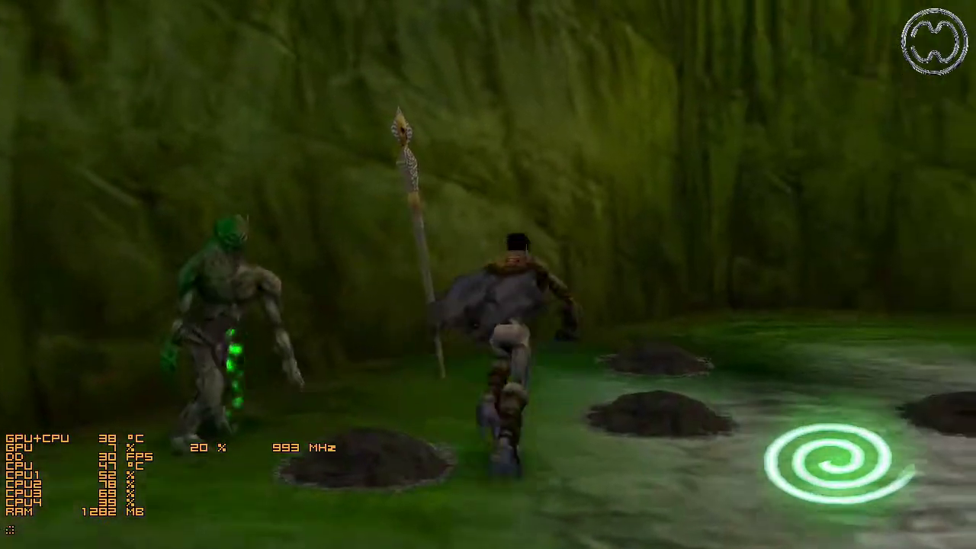
pyautogui.press('Up')
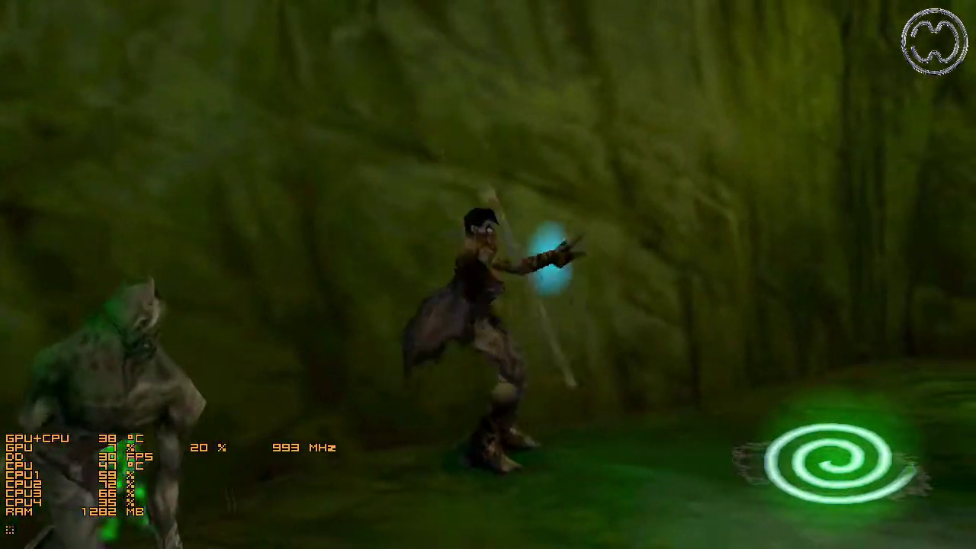
pyautogui.press('Left')
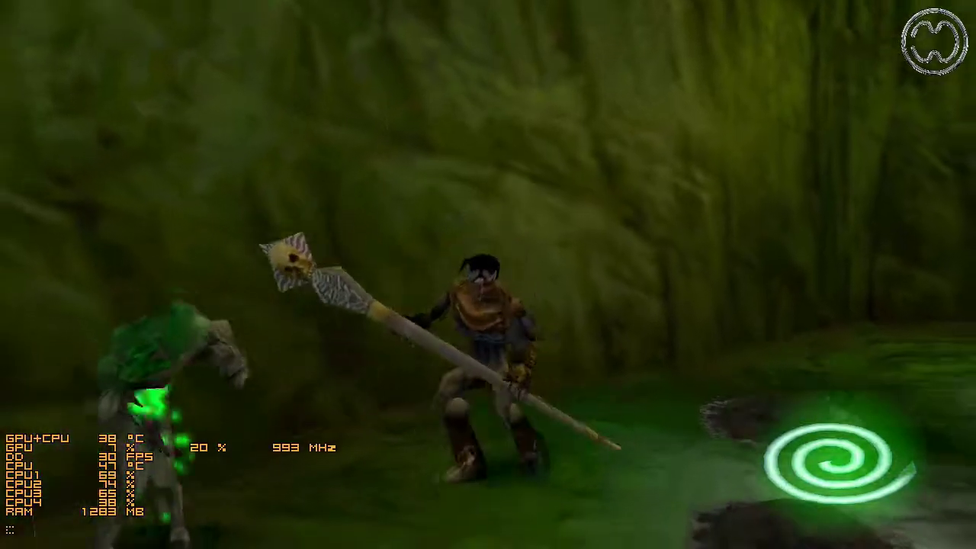
pyautogui.press('Left')
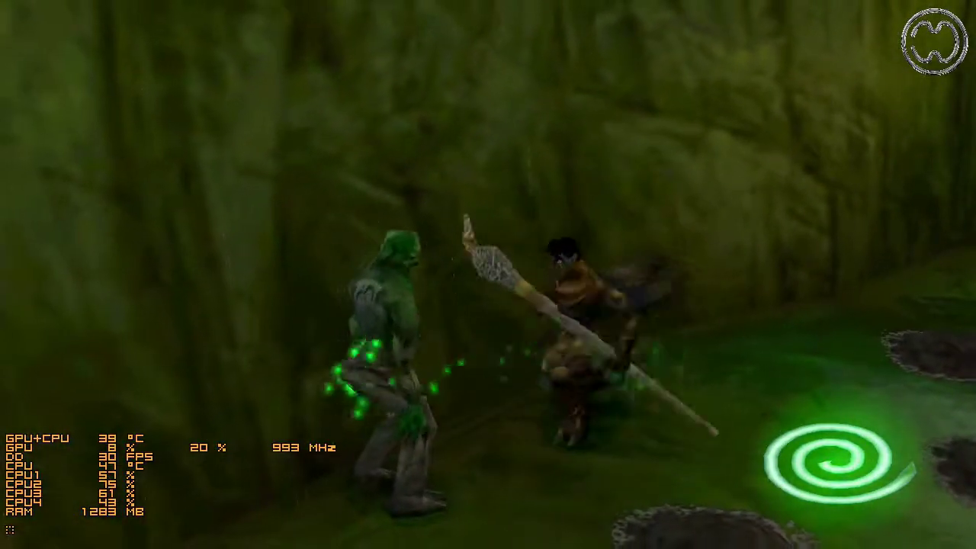